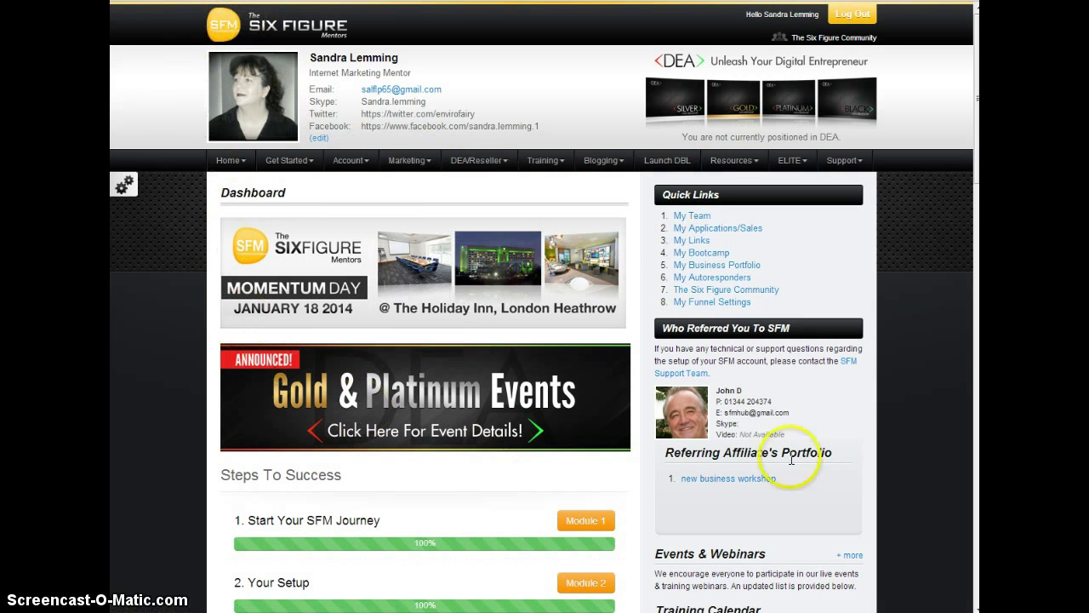
Launch DBL from the Six Figure Mentors dashboard and open the TidyURL tool under IM Tools.
{"action": "left_click", "coordinate": [671, 159]}
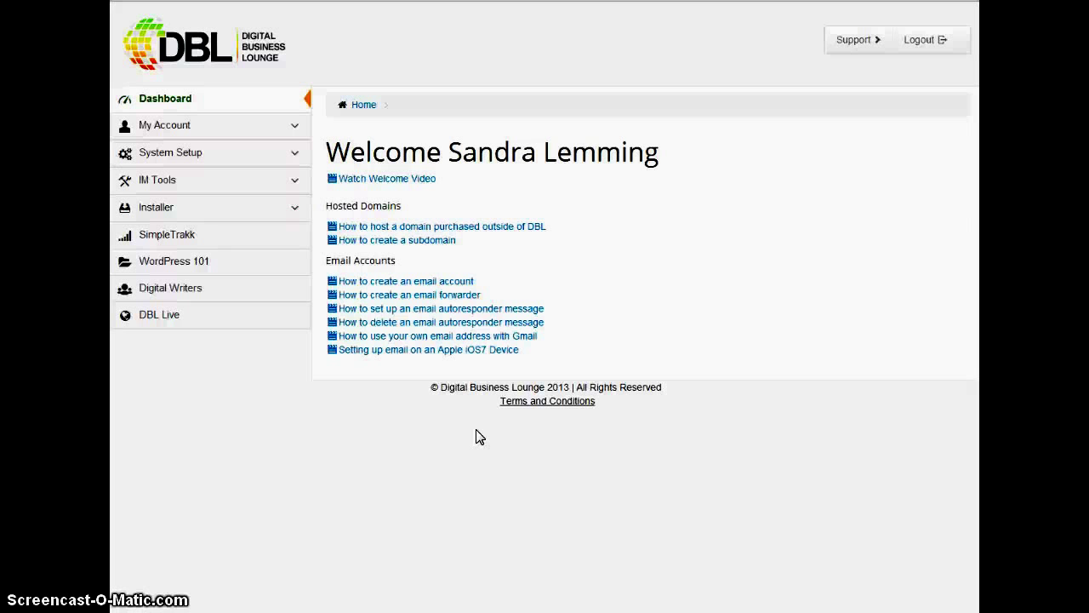
{"action": "left_click", "coordinate": [292, 128]}
{"action": "left_click", "coordinate": [184, 184]}
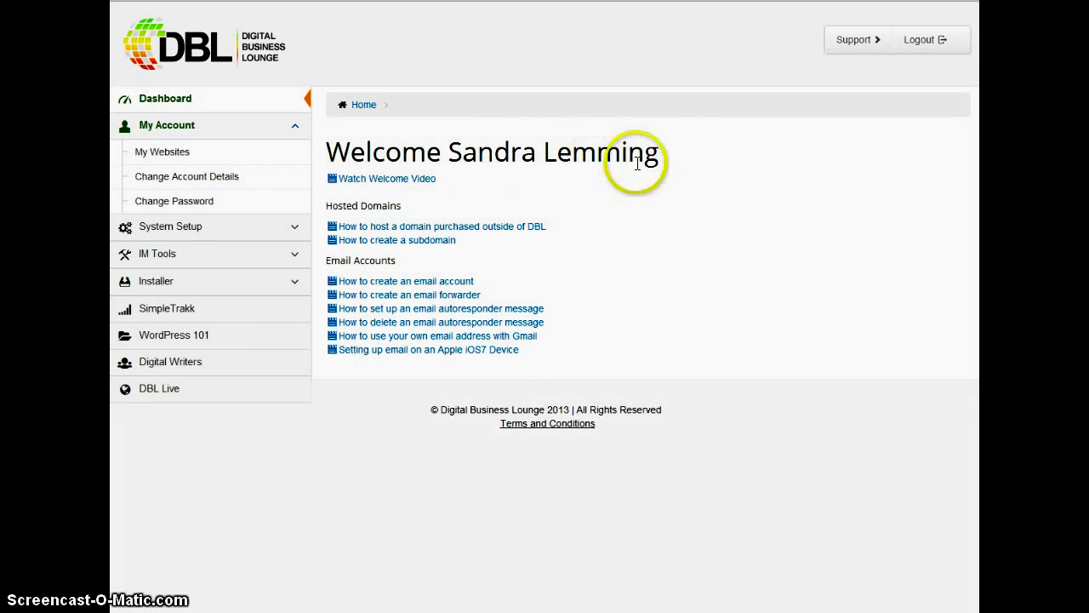
{"action": "left_click", "coordinate": [298, 131]}
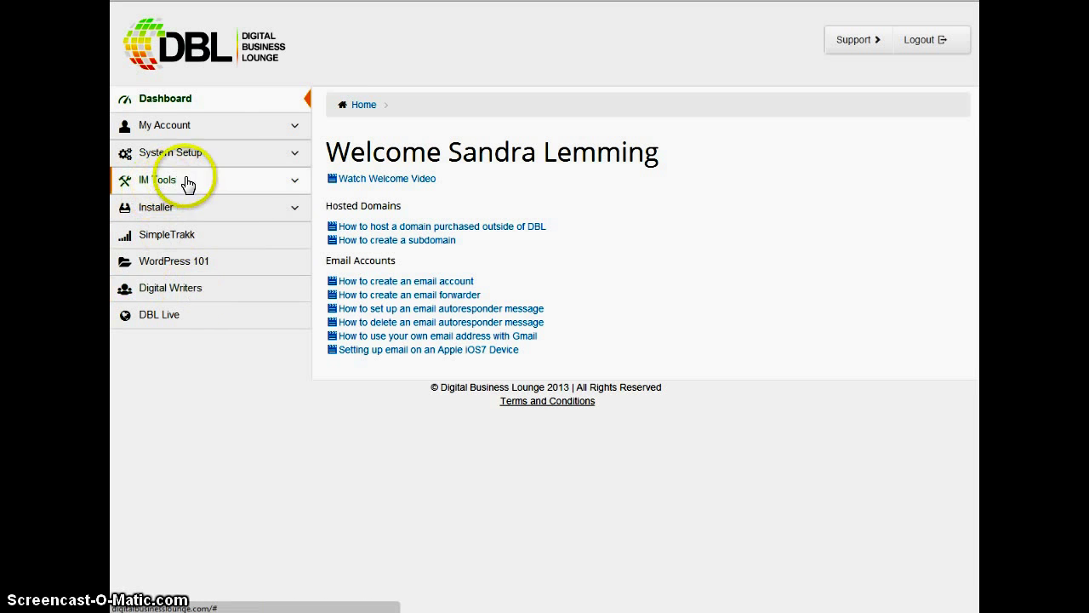
{"action": "left_click", "coordinate": [293, 181]}
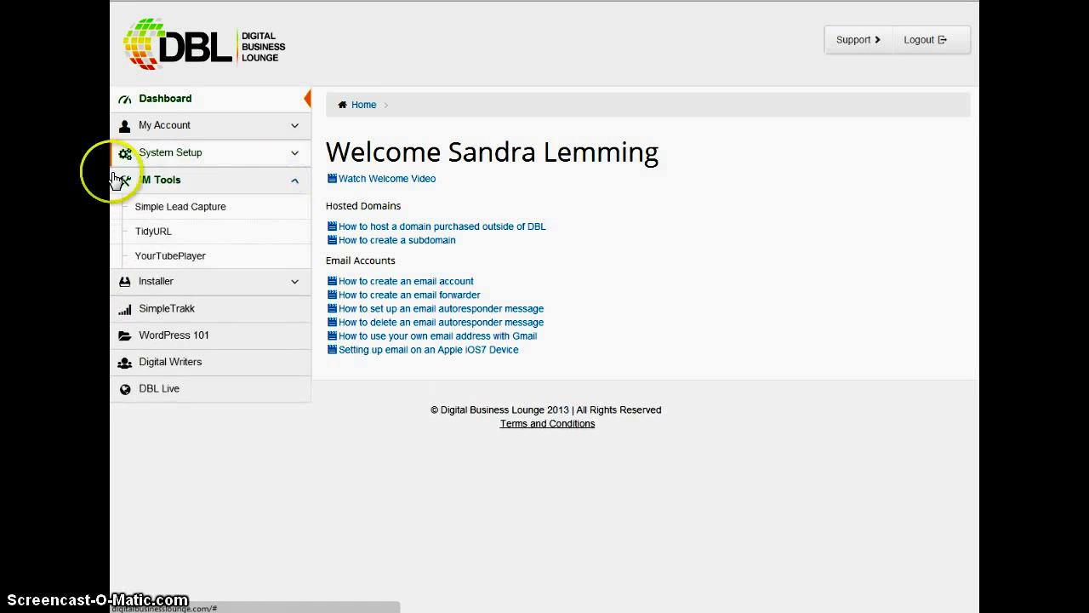
{"action": "left_click", "coordinate": [160, 236]}
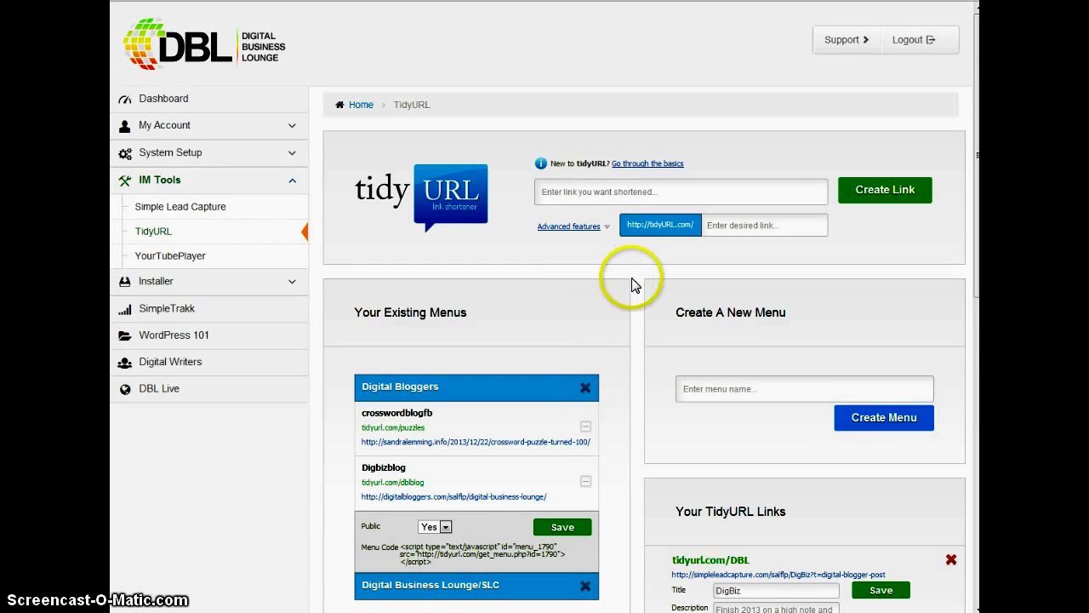
Expand the advanced features of the TidyURL link form and set the redirect type to Social Bar.
{"action": "scroll", "coordinate": [633, 282], "scroll_direction": "down", "scroll_amount": 2}
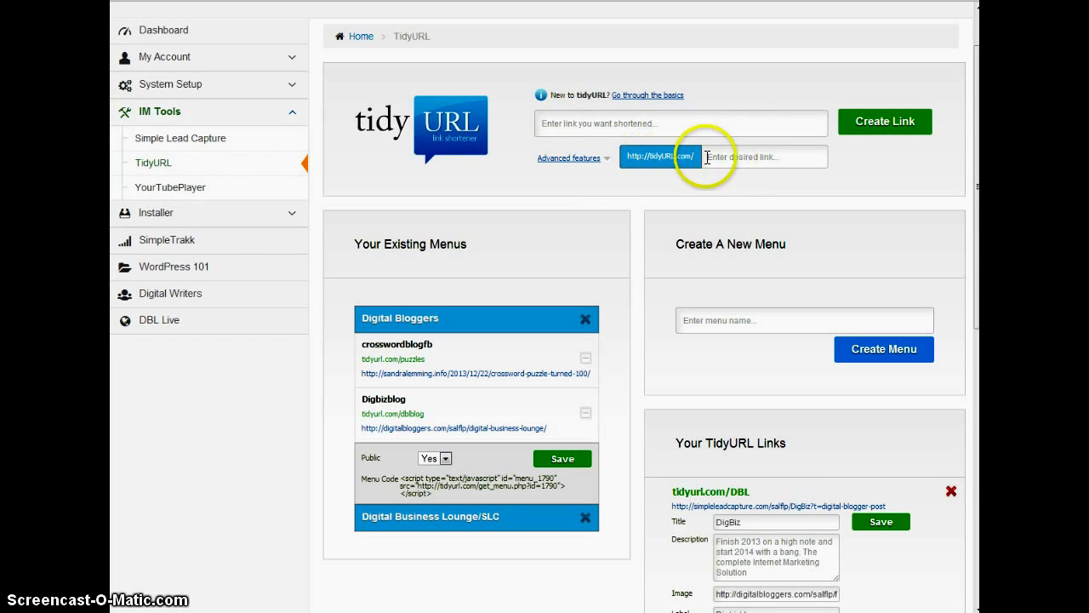
{"action": "left_click", "coordinate": [890, 126]}
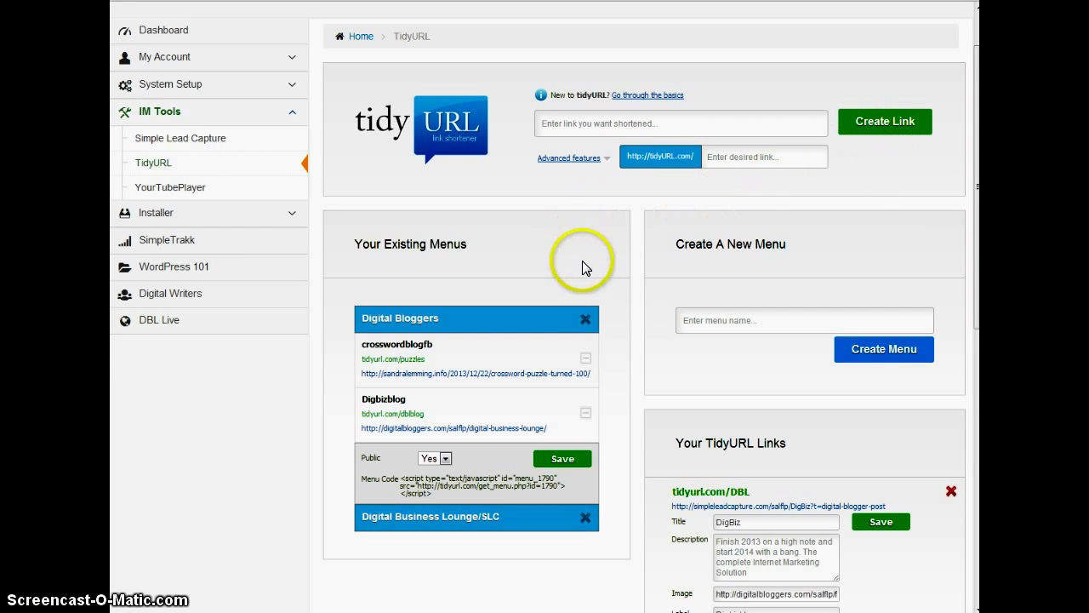
{"action": "left_click", "coordinate": [604, 162]}
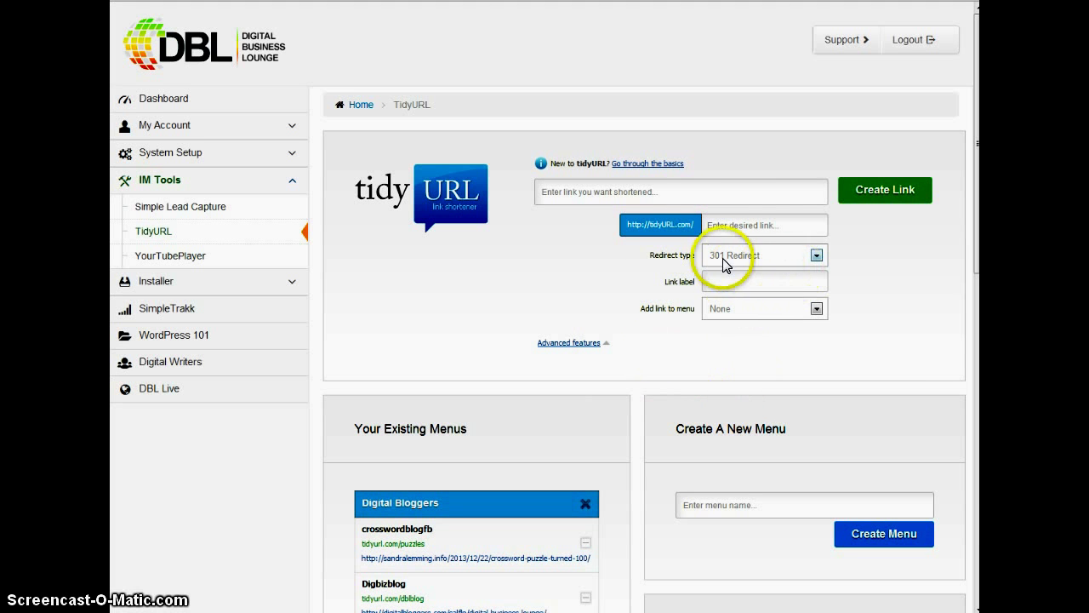
{"action": "left_click", "coordinate": [816, 256]}
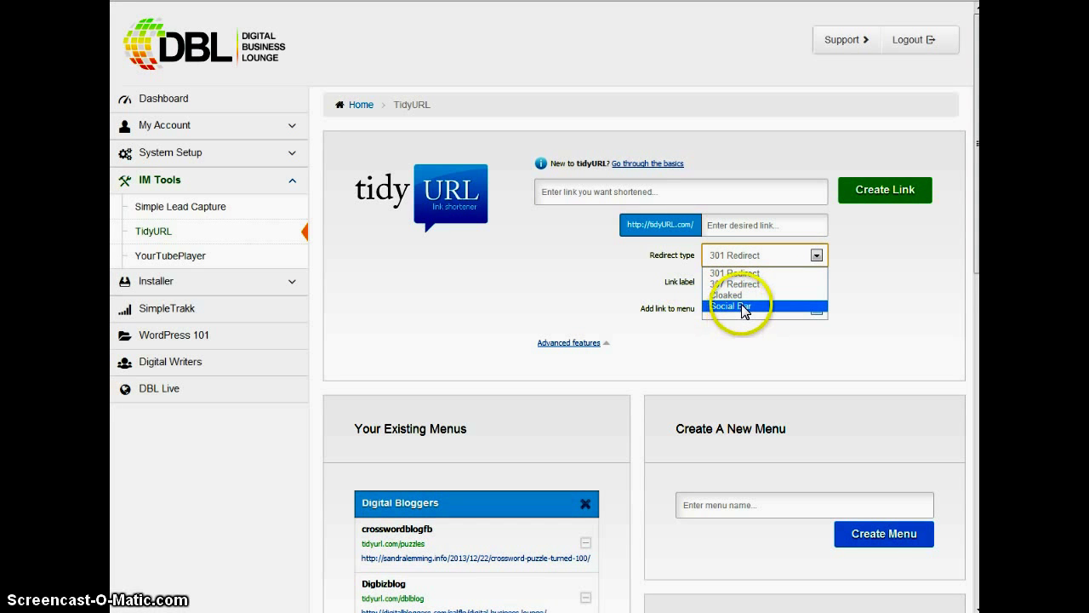
{"action": "left_click", "coordinate": [742, 307]}
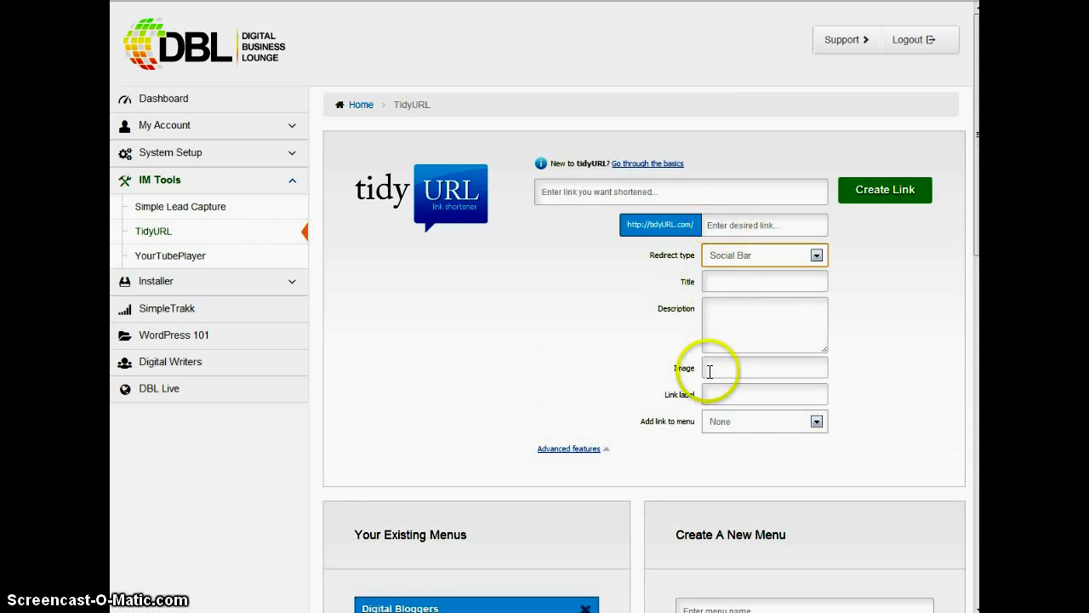
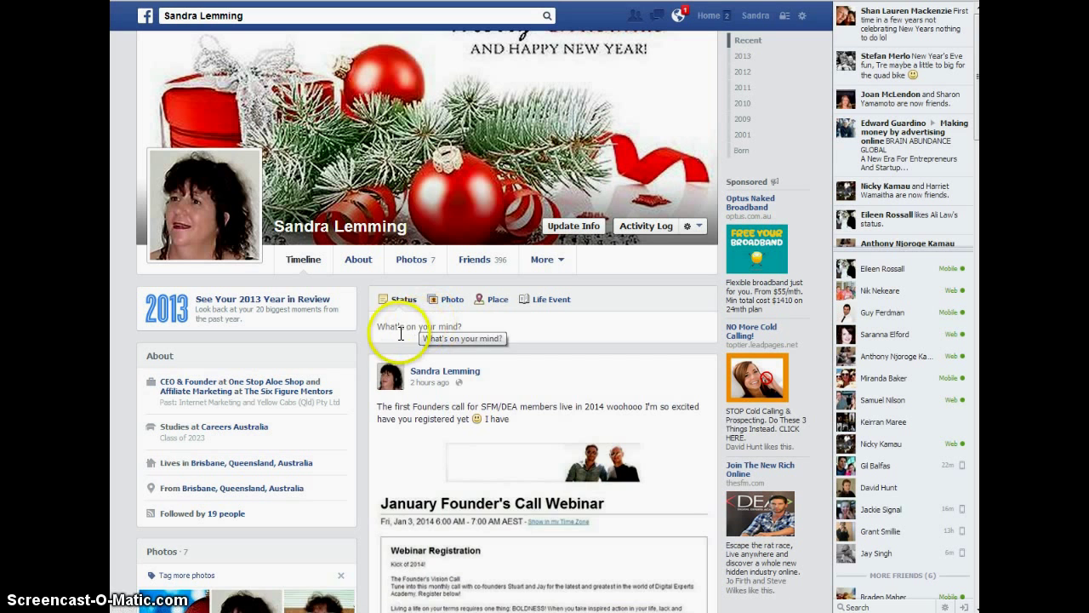
{"action": "left_click", "coordinate": [392, 327]}
{"action": "right_click", "coordinate": [398, 331]}
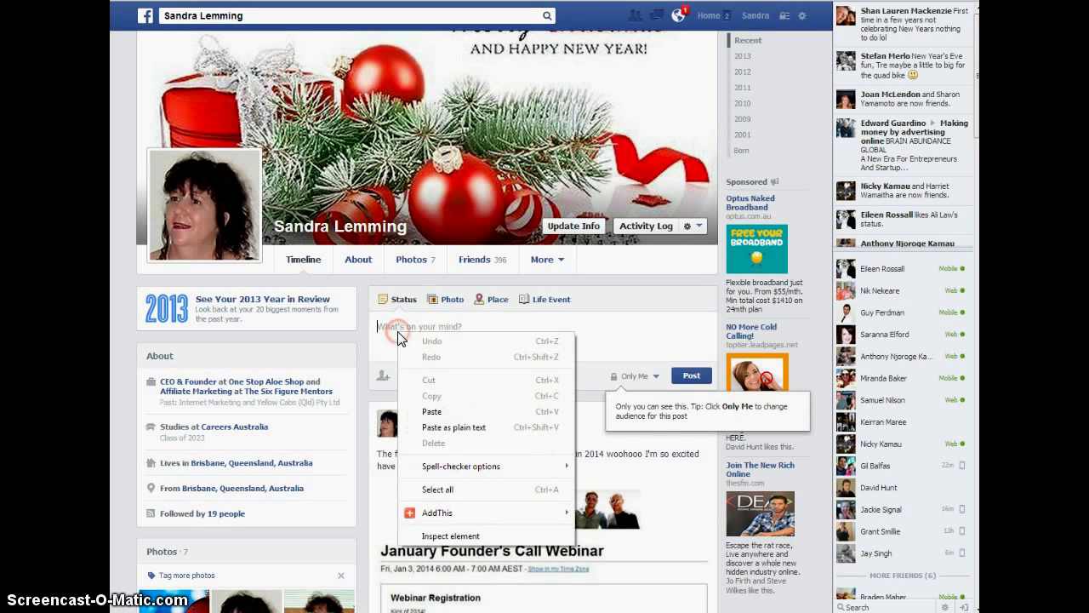
{"action": "left_click", "coordinate": [464, 411]}
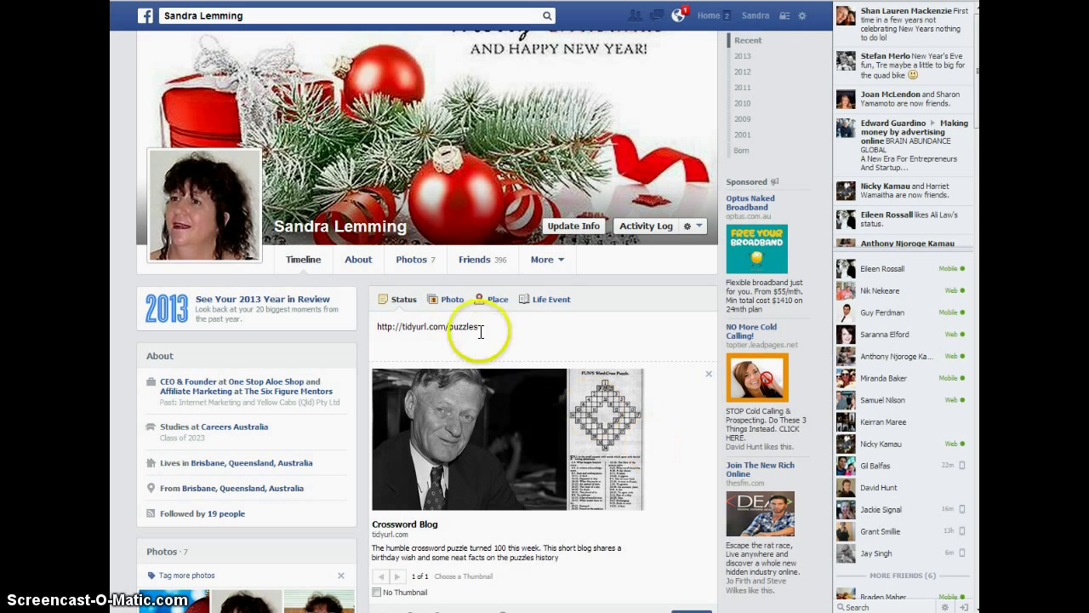
{"action": "scroll", "coordinate": [562, 522], "scroll_direction": "down", "scroll_amount": 1}
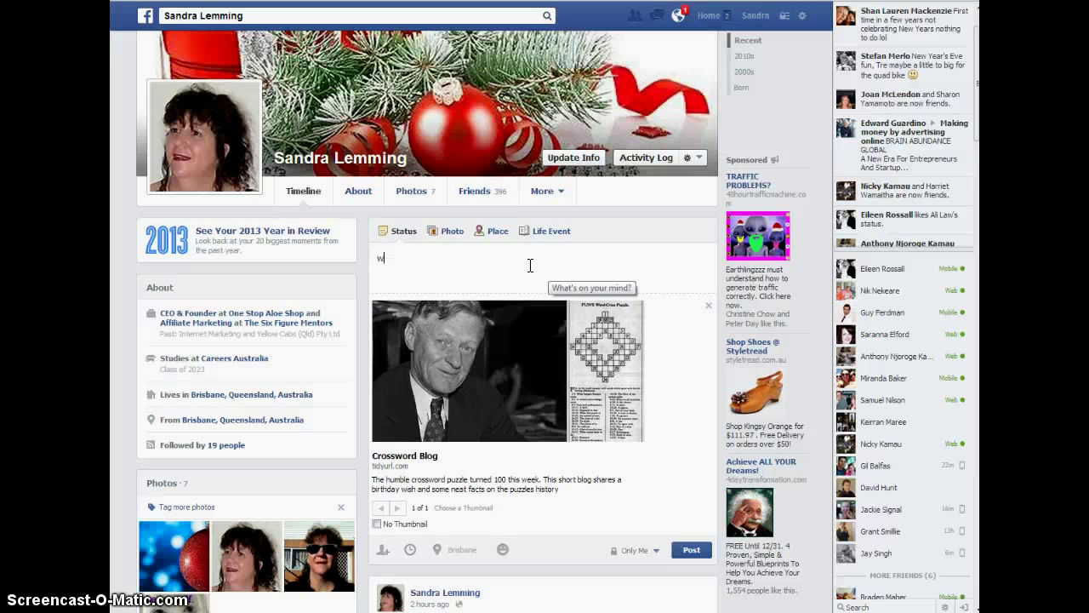
{"action": "type", "text": "ow"}
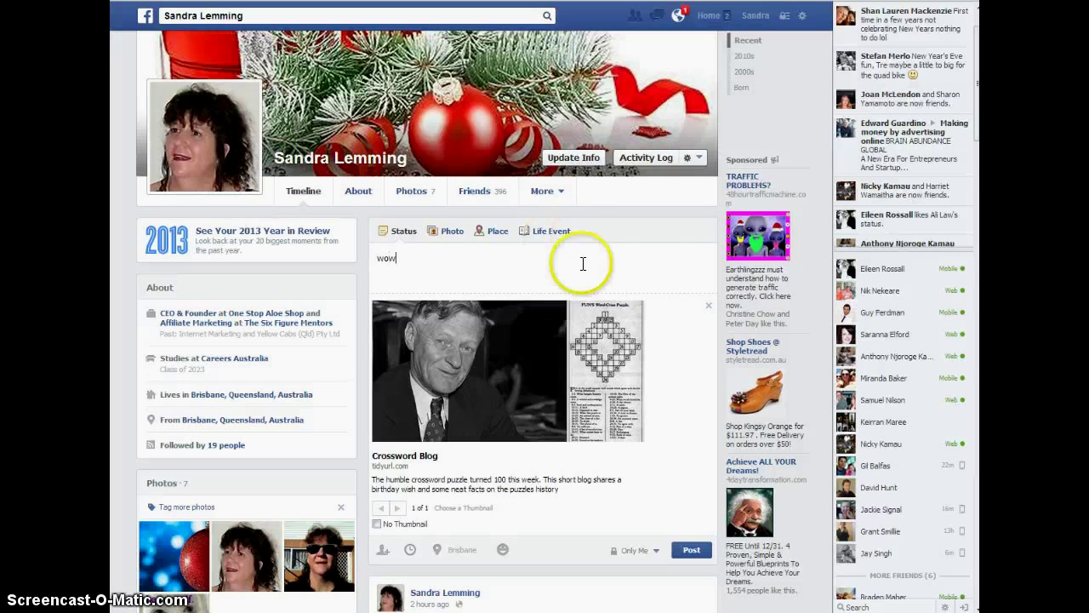
{"action": "left_click", "coordinate": [691, 550]}
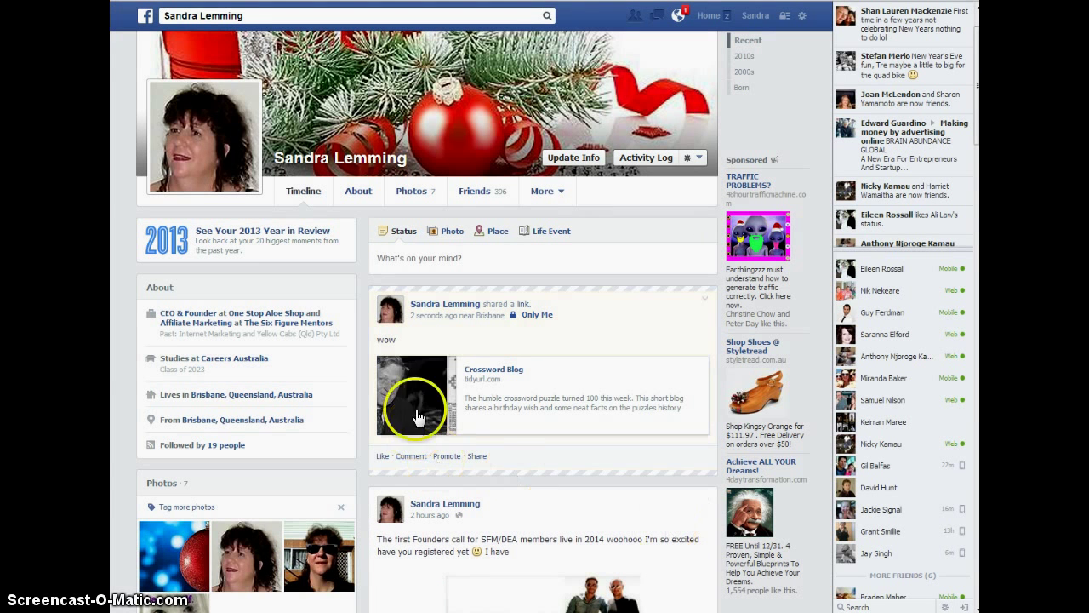
Open the shared Crossword Blog link and look over the blog post with its social sharing bar.
{"action": "left_click", "coordinate": [400, 393]}
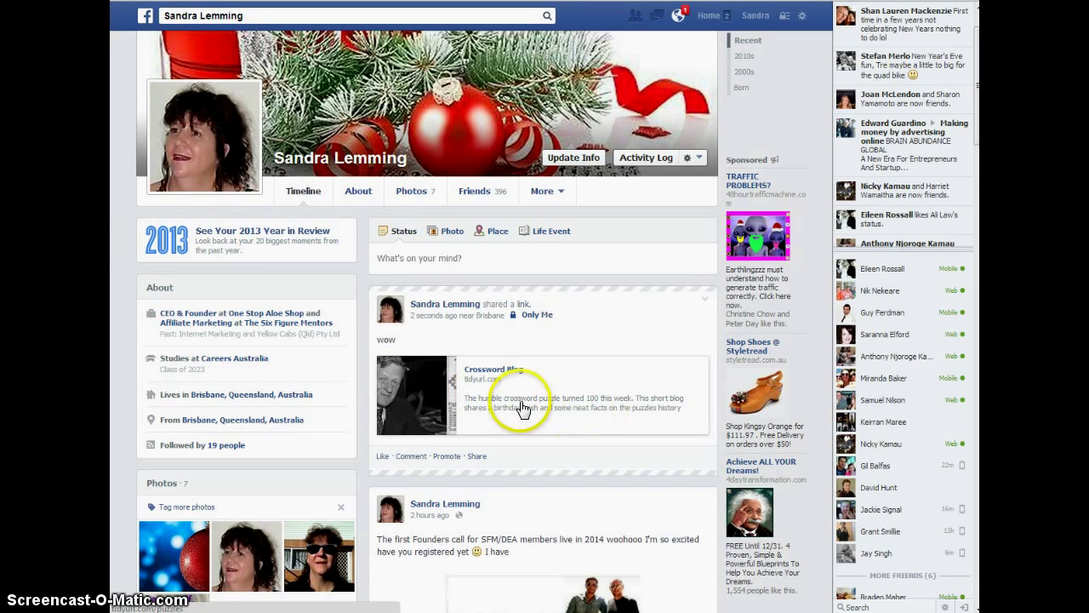
{"action": "left_click", "coordinate": [494, 385]}
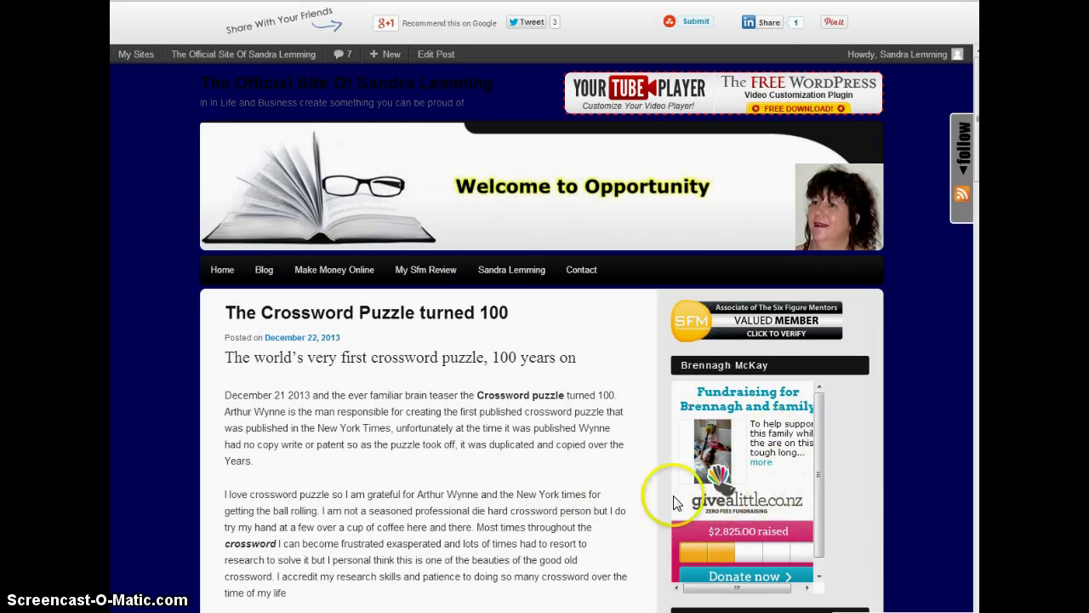
{"action": "scroll", "coordinate": [499, 560], "scroll_direction": "down", "scroll_amount": 2}
{"action": "scroll", "coordinate": [498, 560], "scroll_direction": "up", "scroll_amount": 2}
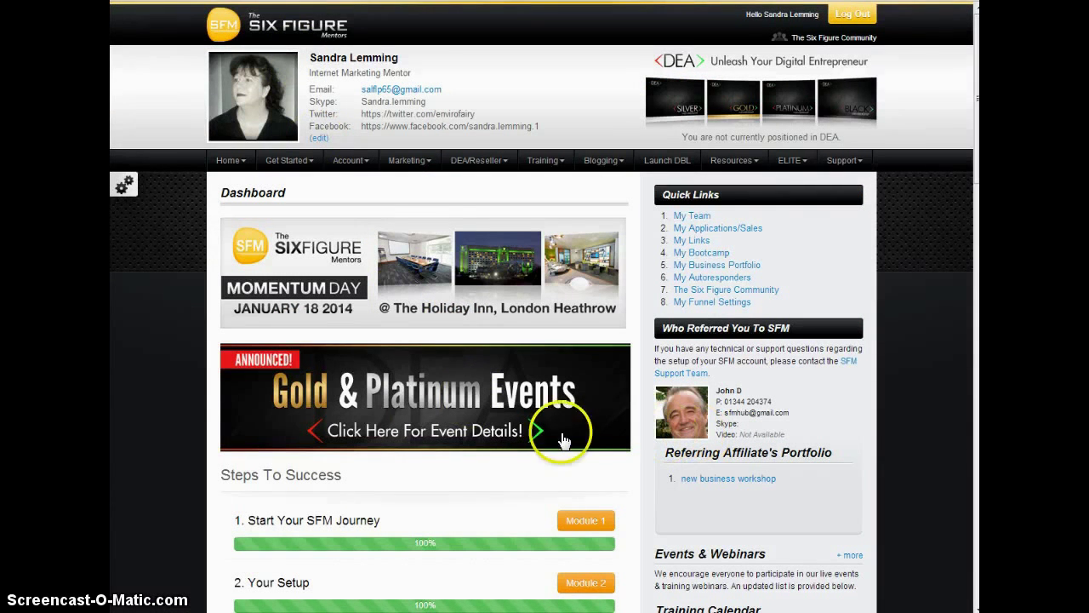
Switch to the Six Figure Mentors dashboard, launch DBL again and open a fresh TidyURL page.
{"action": "left_click", "coordinate": [677, 164]}
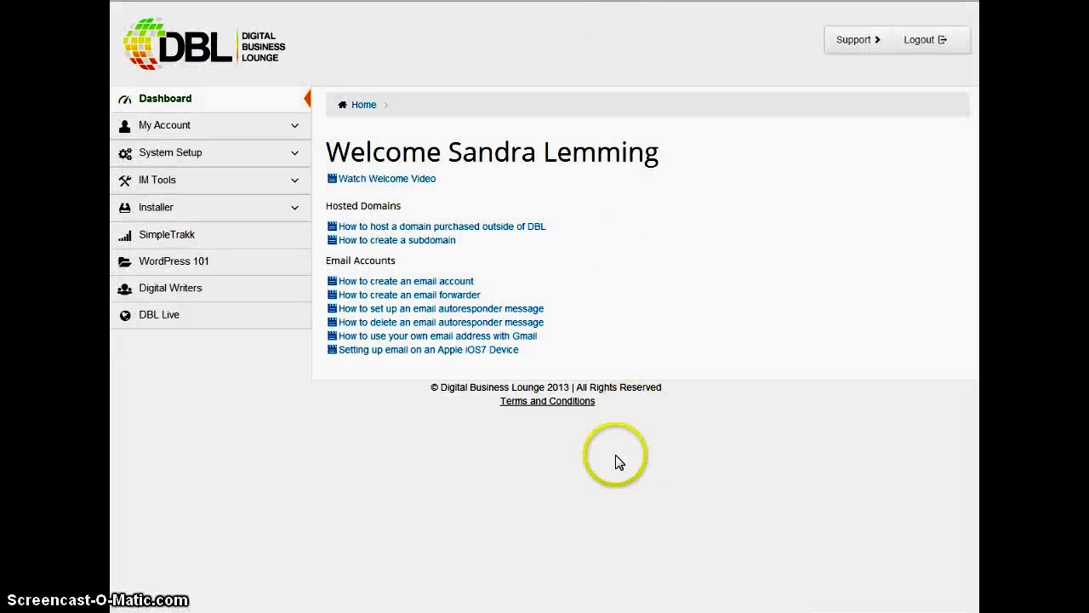
{"action": "left_click", "coordinate": [293, 182]}
{"action": "left_click", "coordinate": [162, 232]}
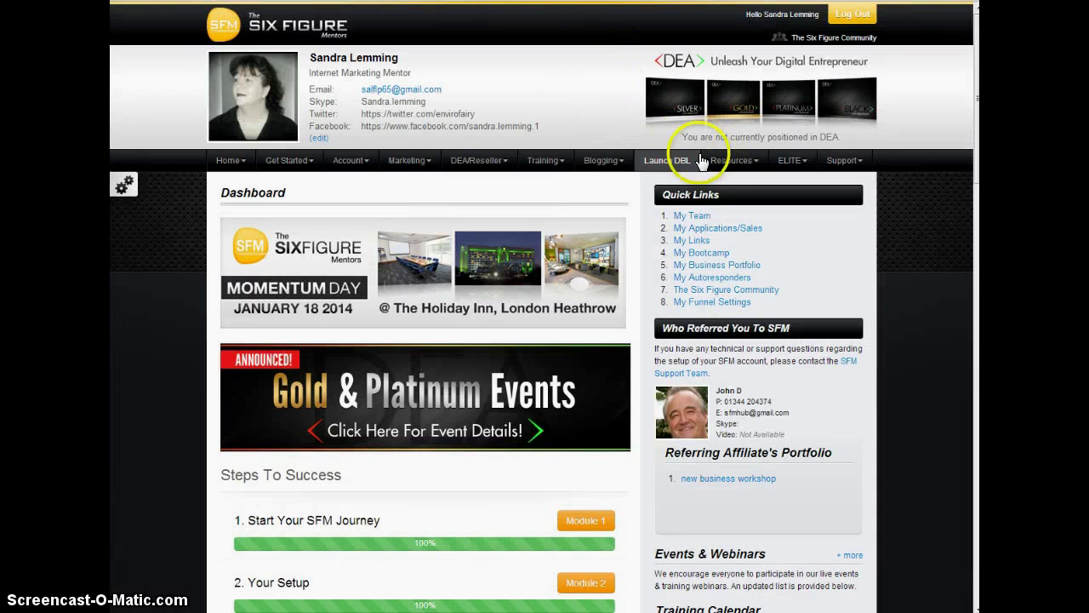
Launch another DBL session from the Six Figure Mentors dashboard and open Simple Lead Capture.
{"action": "left_click", "coordinate": [657, 161]}
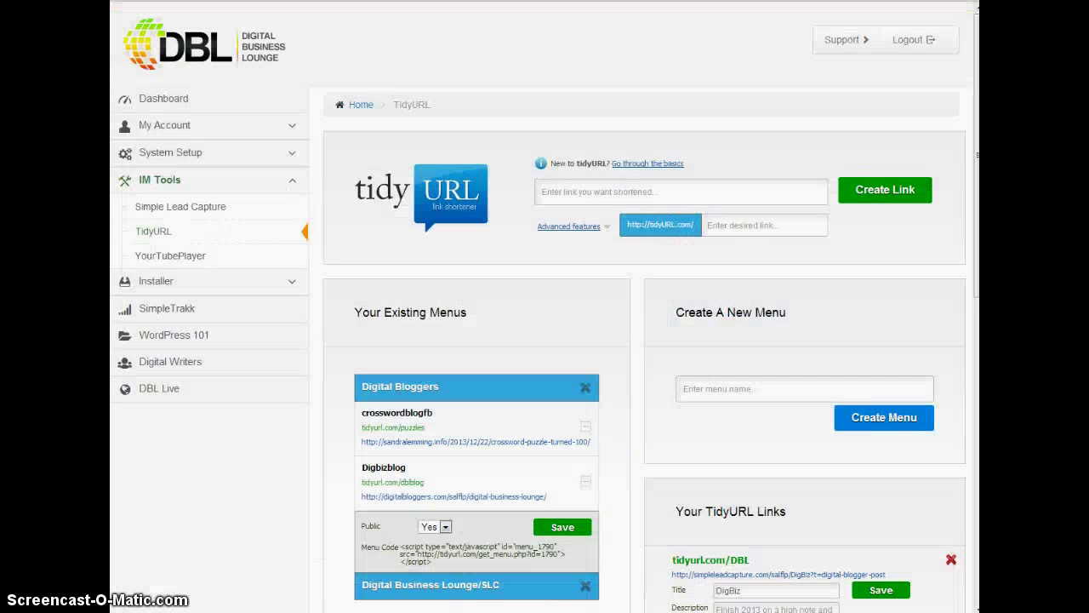
{"action": "left_click", "coordinate": [187, 208]}
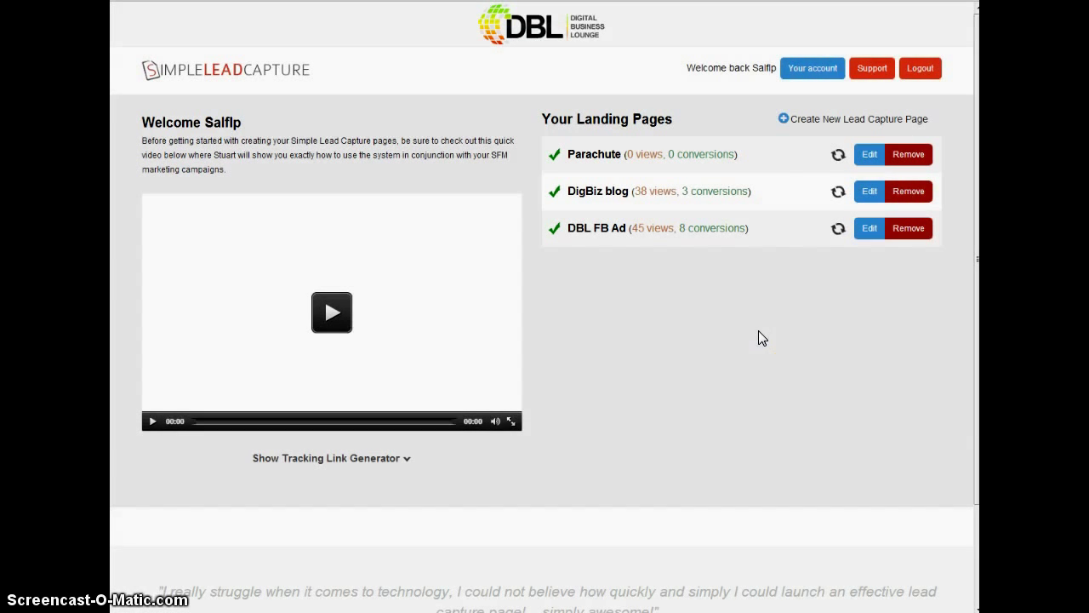
{"action": "scroll", "coordinate": [603, 191], "scroll_direction": "down", "scroll_amount": 1}
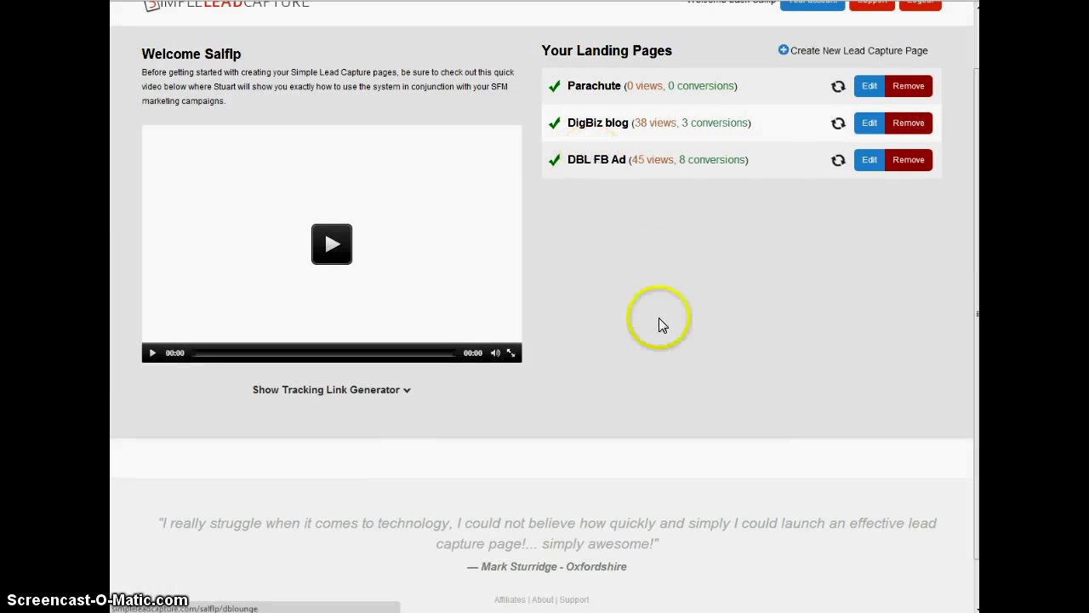
Generate a tracking link for the DBL FB Ad landing page, leaving the tracking parameter empty.
{"action": "left_click", "coordinate": [406, 391]}
{"action": "left_click", "coordinate": [367, 510]}
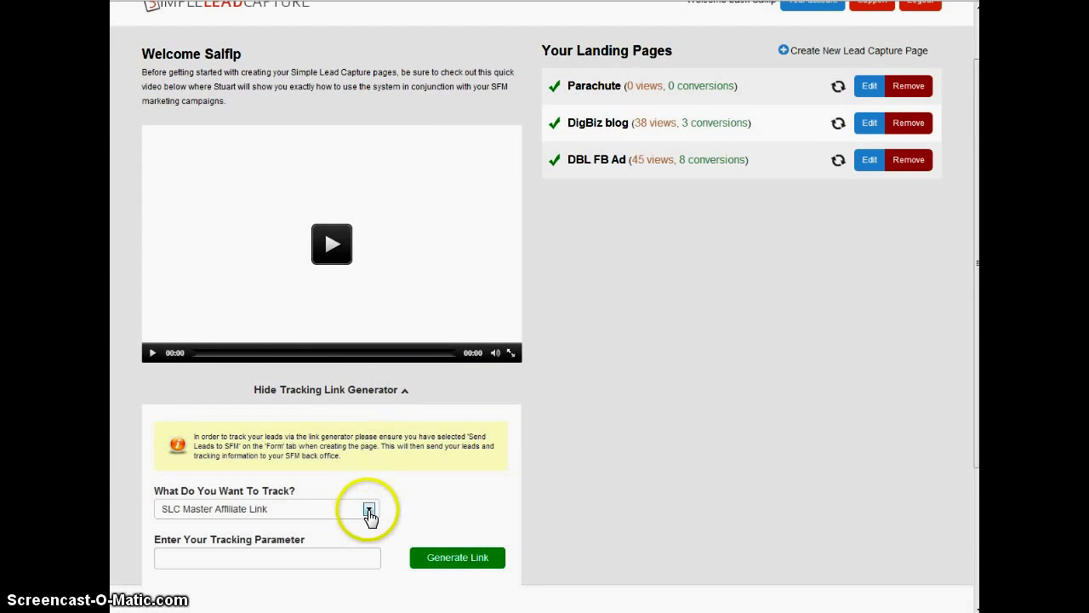
{"action": "left_click", "coordinate": [234, 577]}
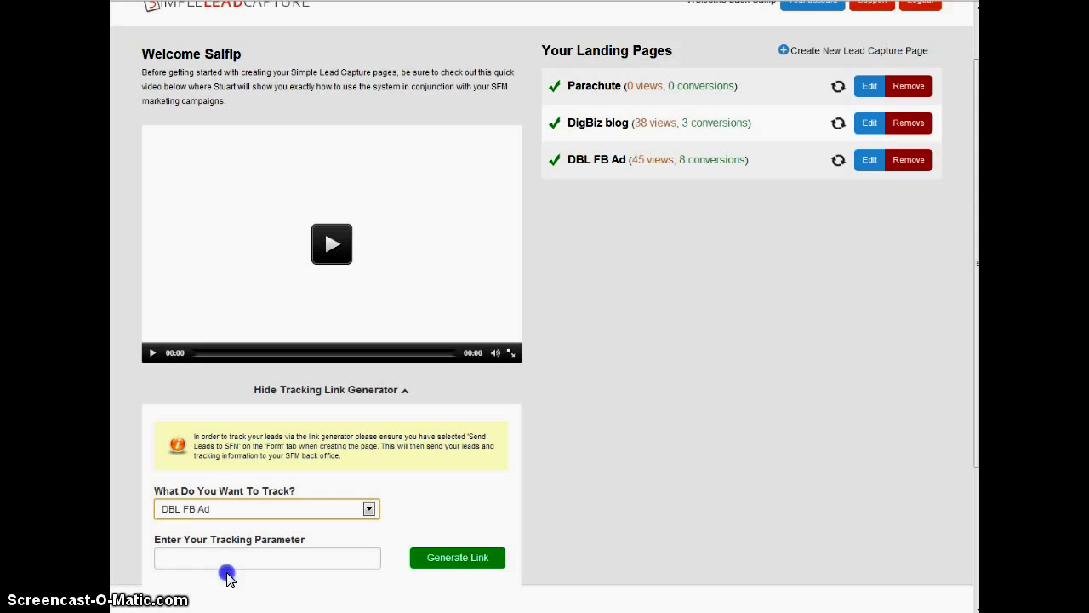
{"action": "left_click", "coordinate": [467, 561]}
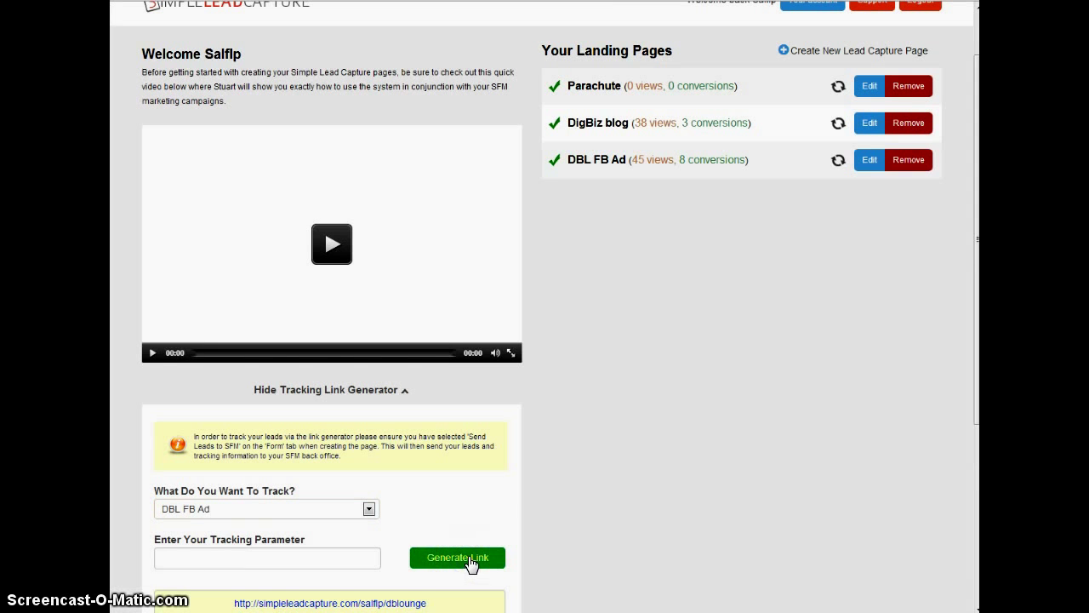
{"action": "left_click", "coordinate": [773, 497]}
{"action": "scroll", "coordinate": [783, 493], "scroll_direction": "down", "scroll_amount": 1}
{"action": "scroll", "coordinate": [830, 449], "scroll_direction": "down", "scroll_amount": 2}
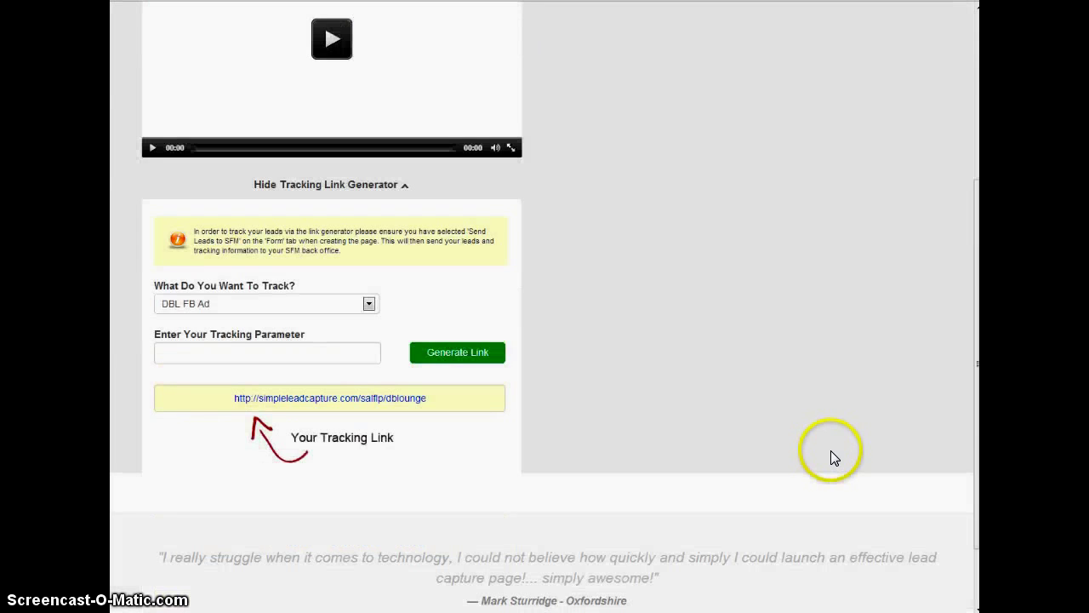
Select and copy the generated tracking link for the DBL FB Ad page.
{"action": "scroll", "coordinate": [827, 453], "scroll_direction": "up", "scroll_amount": 3}
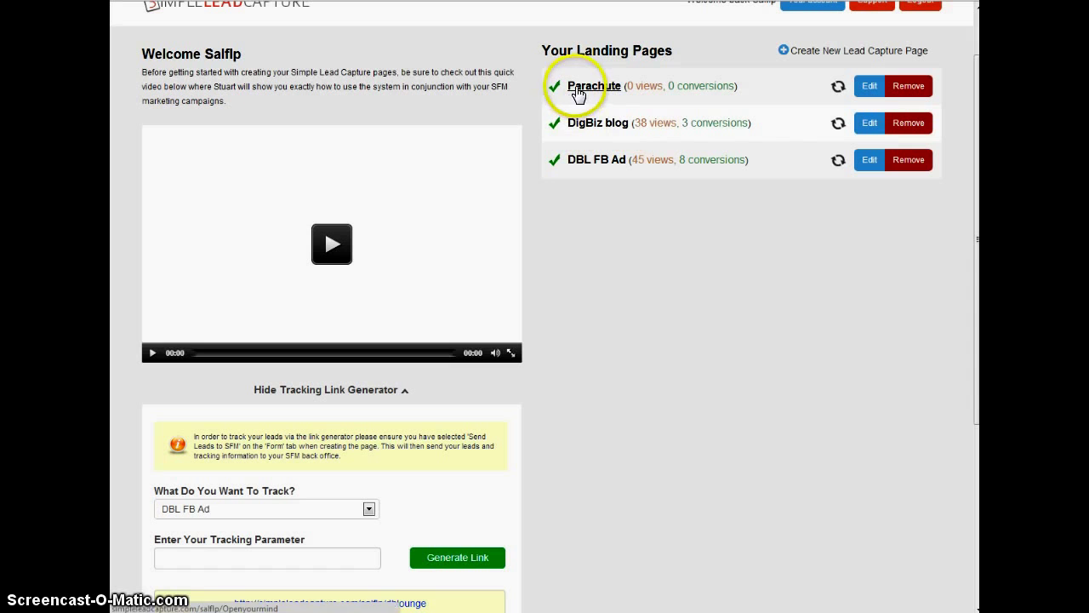
{"action": "scroll", "coordinate": [691, 444], "scroll_direction": "down", "scroll_amount": 3}
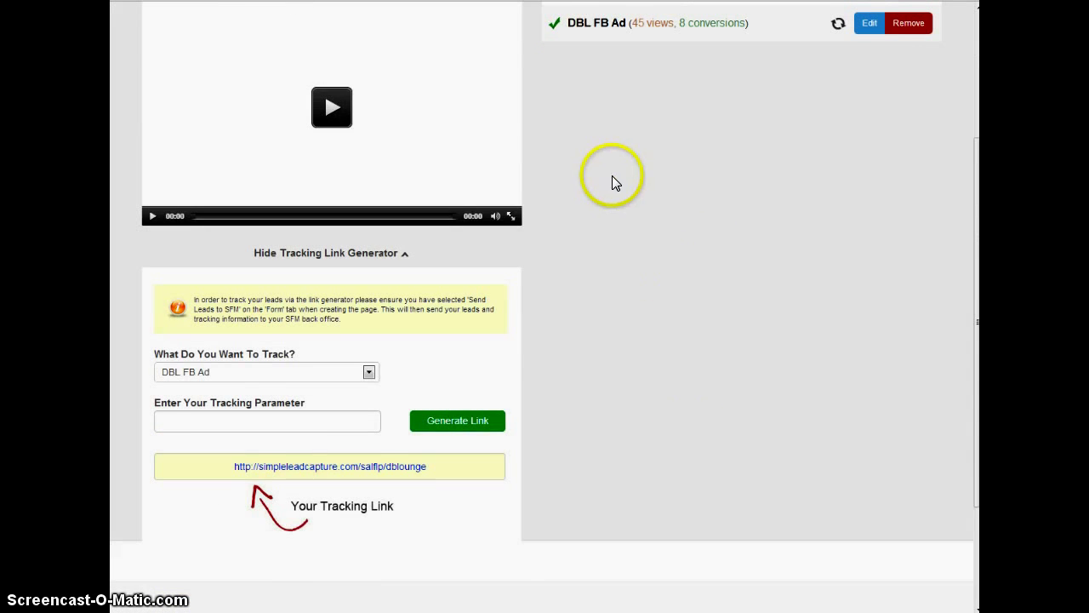
{"action": "scroll", "coordinate": [613, 182], "scroll_direction": "up", "scroll_amount": 1}
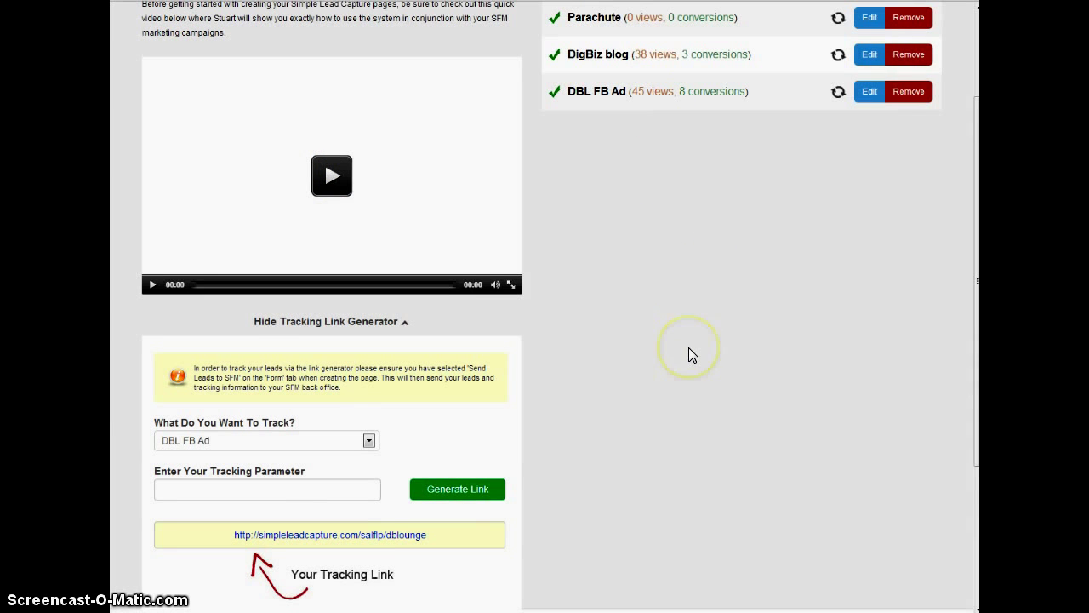
{"action": "scroll", "coordinate": [691, 356], "scroll_direction": "down", "scroll_amount": 3}
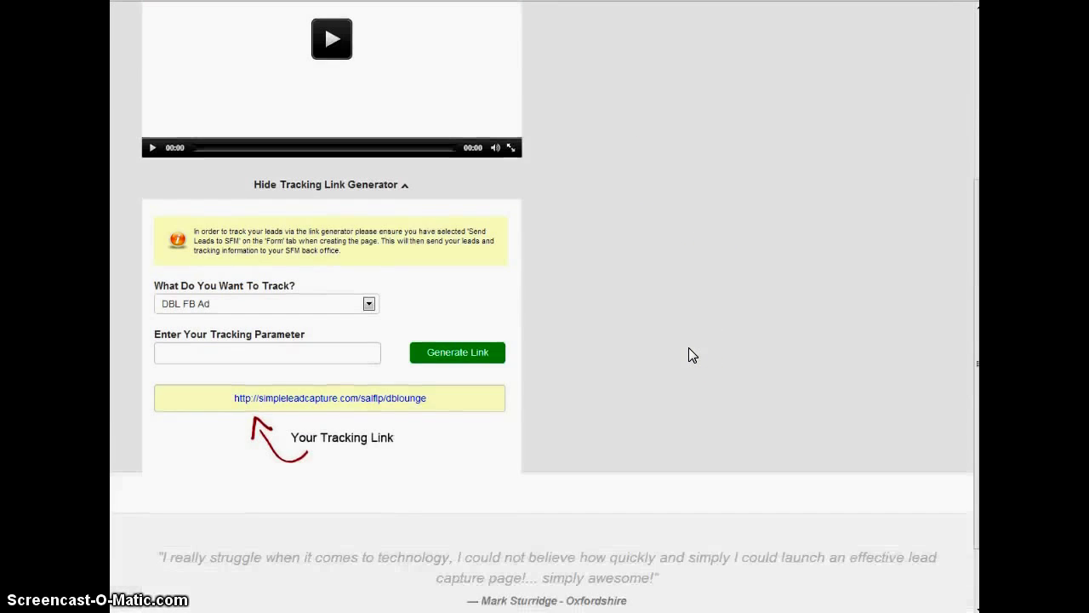
{"action": "left_click", "coordinate": [444, 398]}
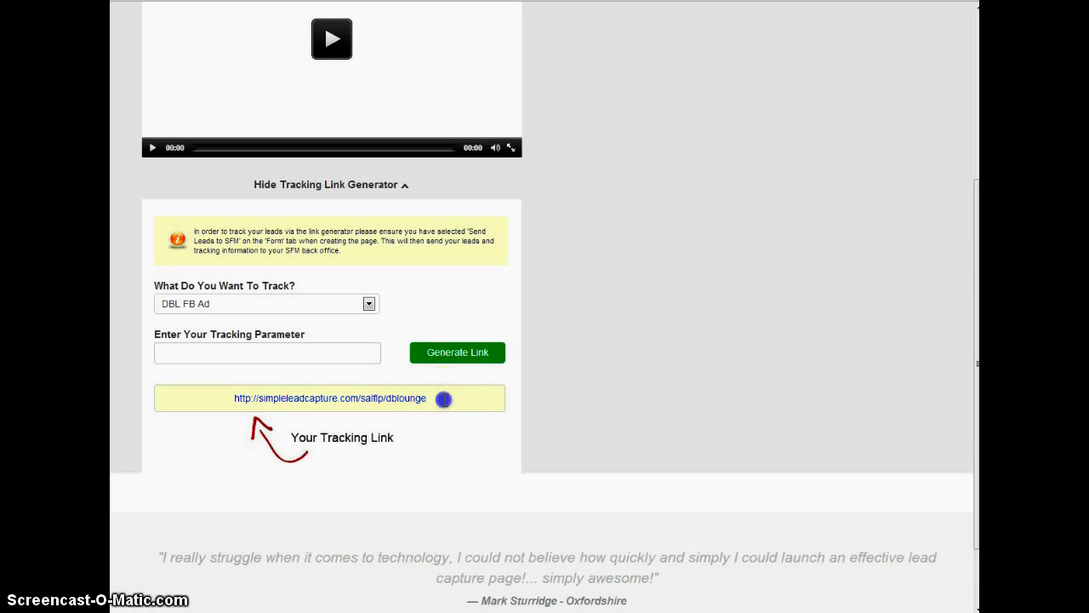
{"action": "left_click_drag", "start_coordinate": [444, 398], "coordinate": [180, 388]}
{"action": "right_click", "coordinate": [336, 398]}
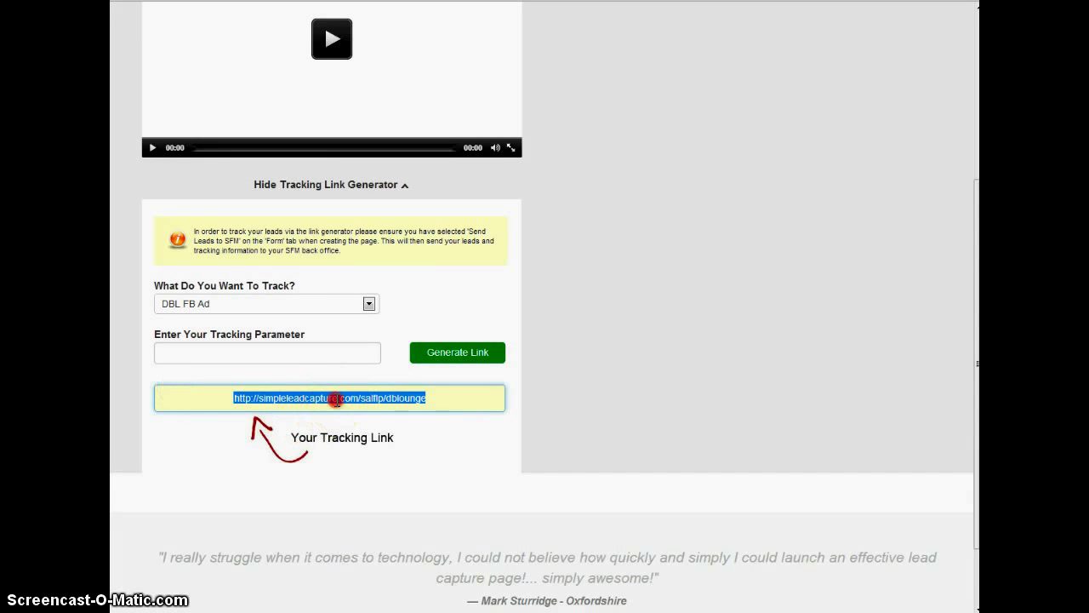
{"action": "left_click", "coordinate": [388, 220]}
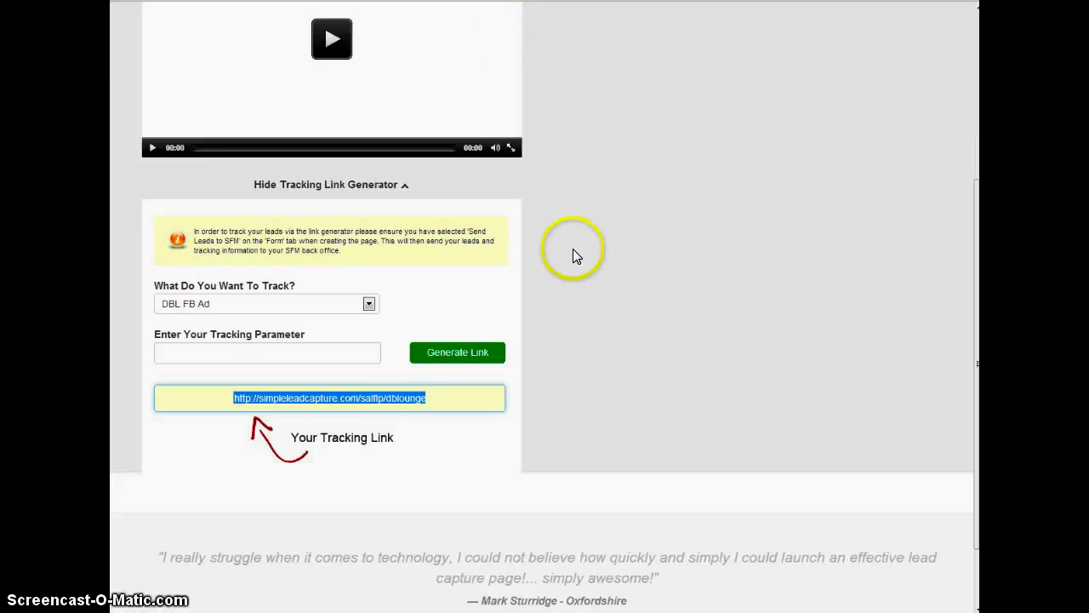
Return to the Digital Business Lounge dashboard and open the TidyURL tool.
{"action": "scroll", "coordinate": [573, 248], "scroll_direction": "up", "scroll_amount": 3}
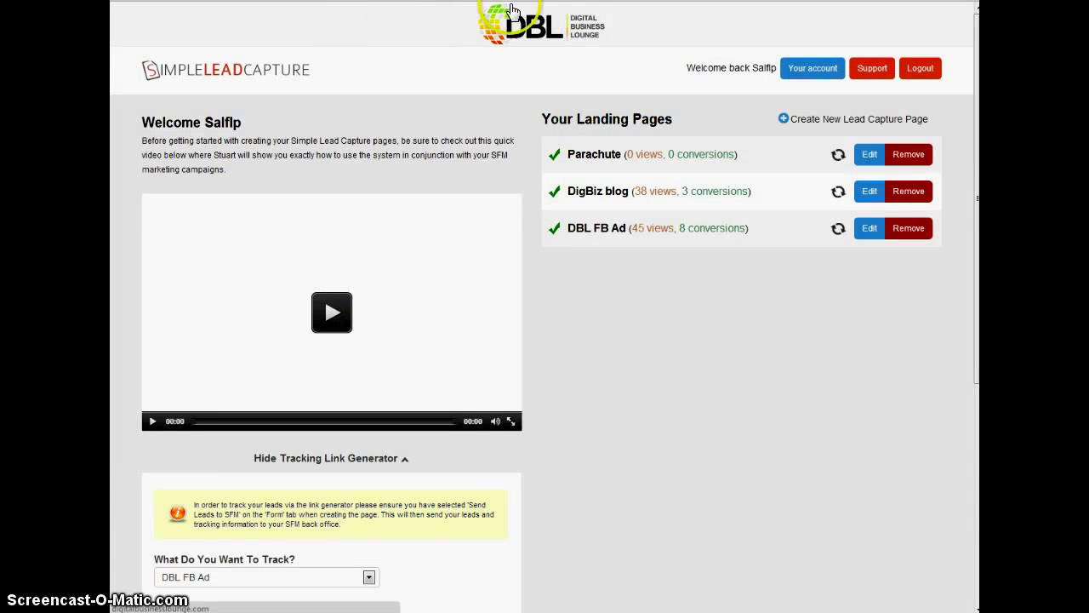
{"action": "left_click", "coordinate": [582, 24]}
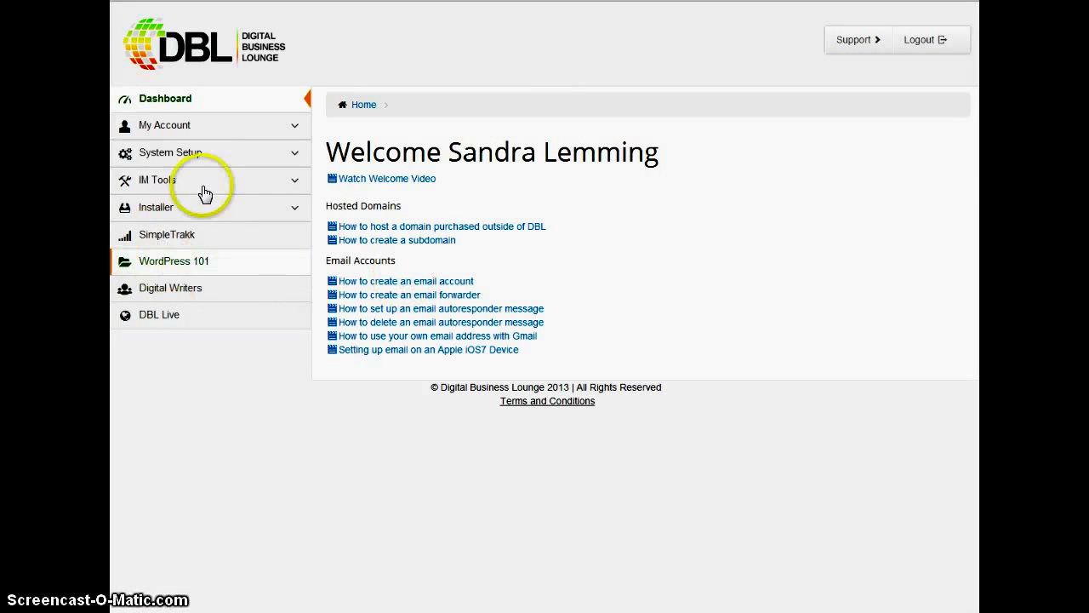
{"action": "left_click", "coordinate": [291, 180]}
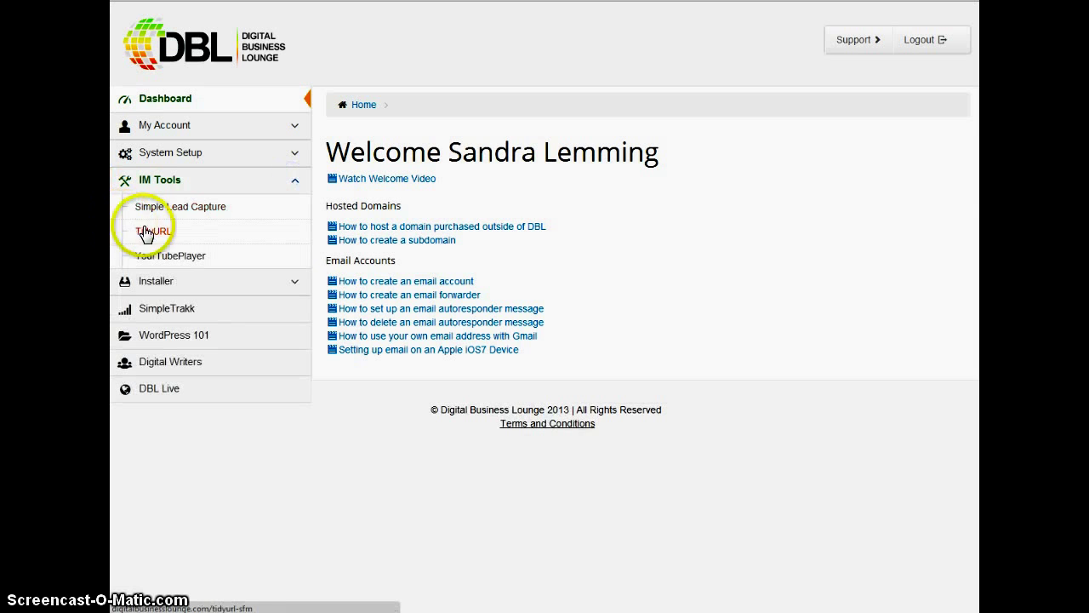
{"action": "left_click", "coordinate": [151, 233]}
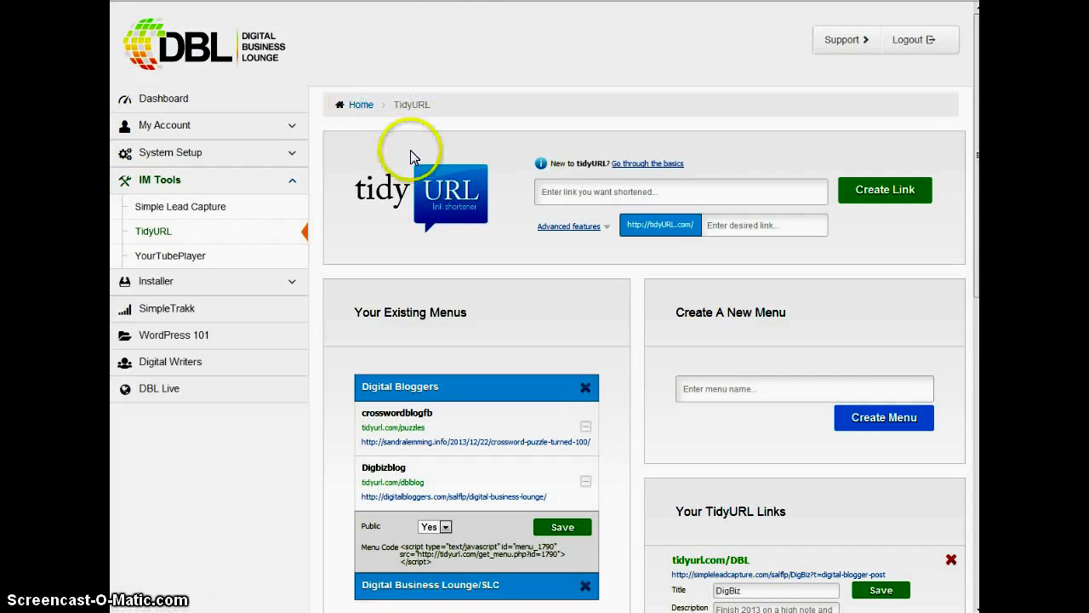
Paste the copied DBL FB Ad tracking link as the link to shorten.
{"action": "left_click", "coordinate": [572, 192]}
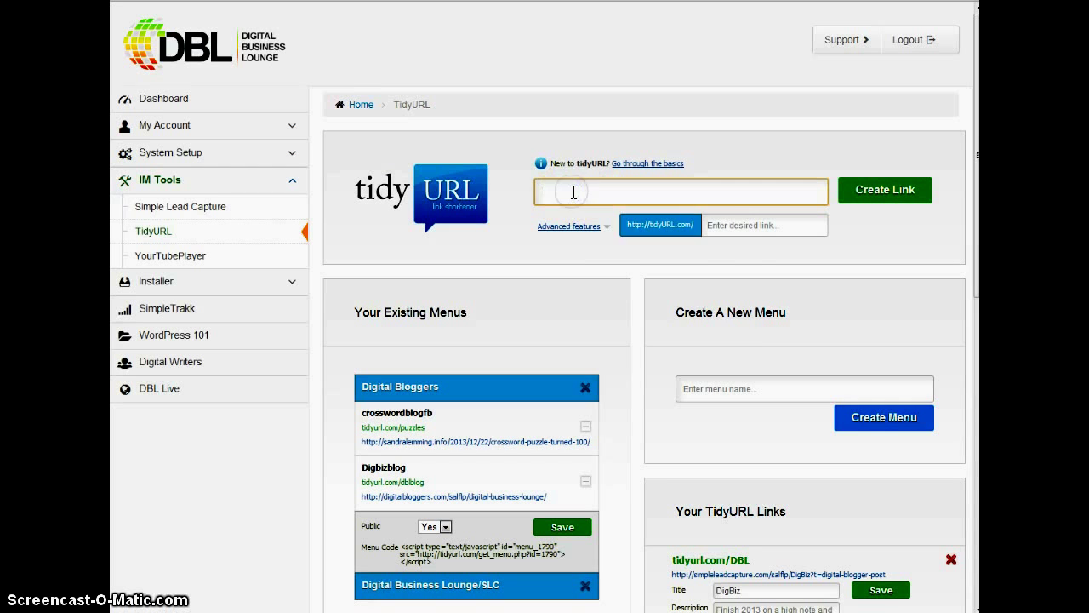
{"action": "right_click", "coordinate": [573, 192]}
{"action": "left_click", "coordinate": [618, 272]}
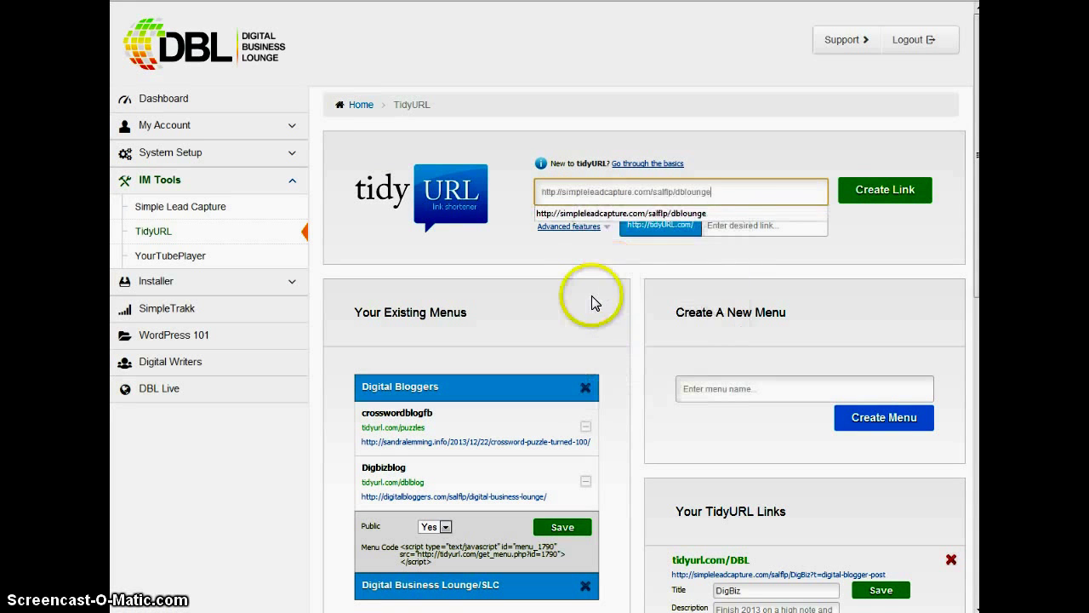
{"action": "left_click", "coordinate": [582, 213]}
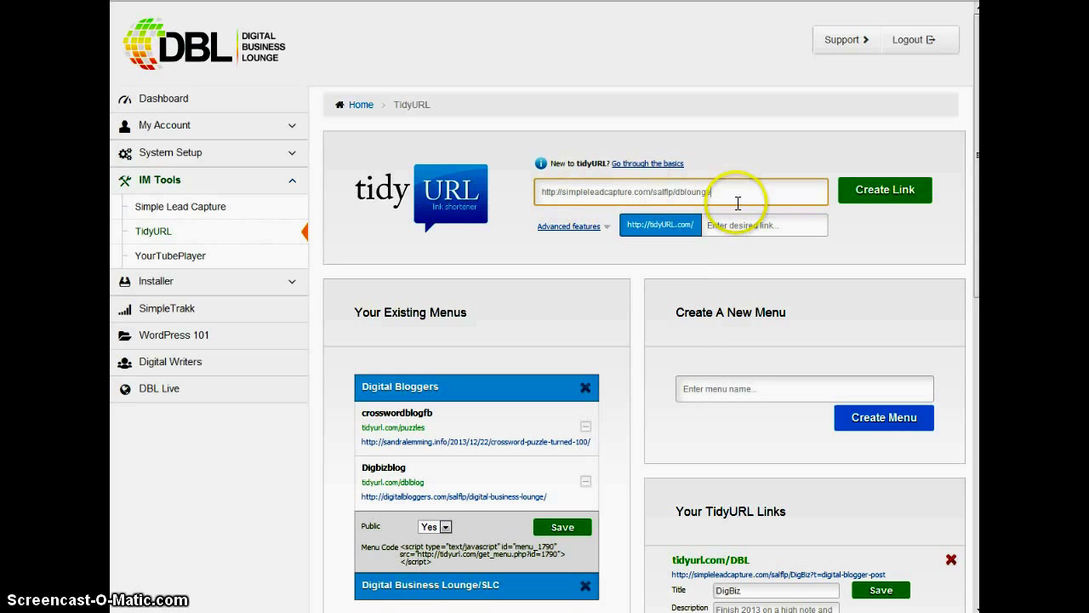
Show the advanced features, set the redirect type to Social Bar and the desired short link to "dblnews".
{"action": "left_click", "coordinate": [605, 231]}
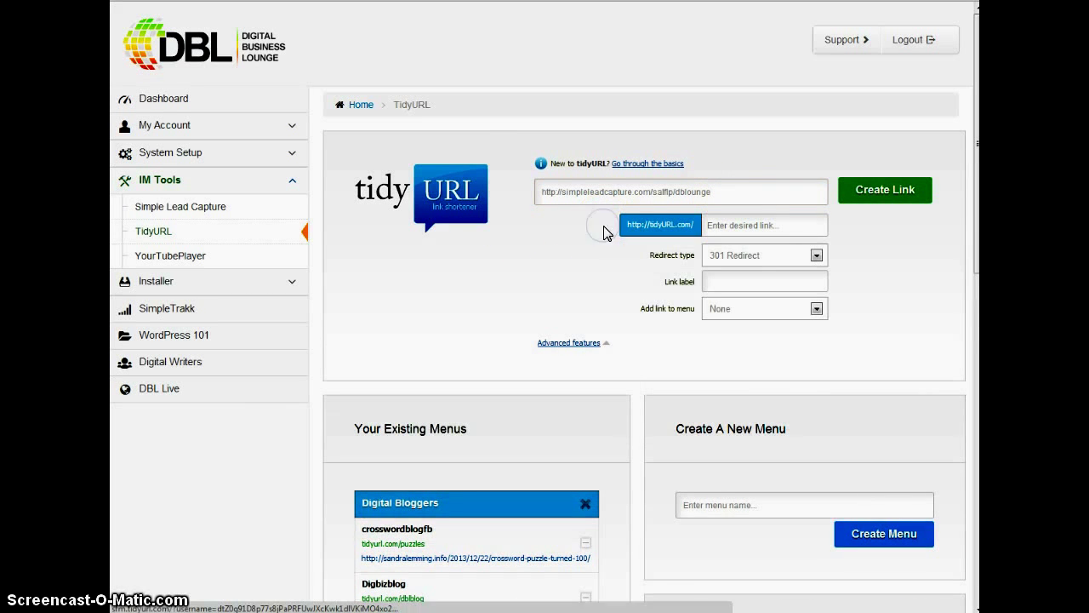
{"action": "left_click", "coordinate": [817, 257]}
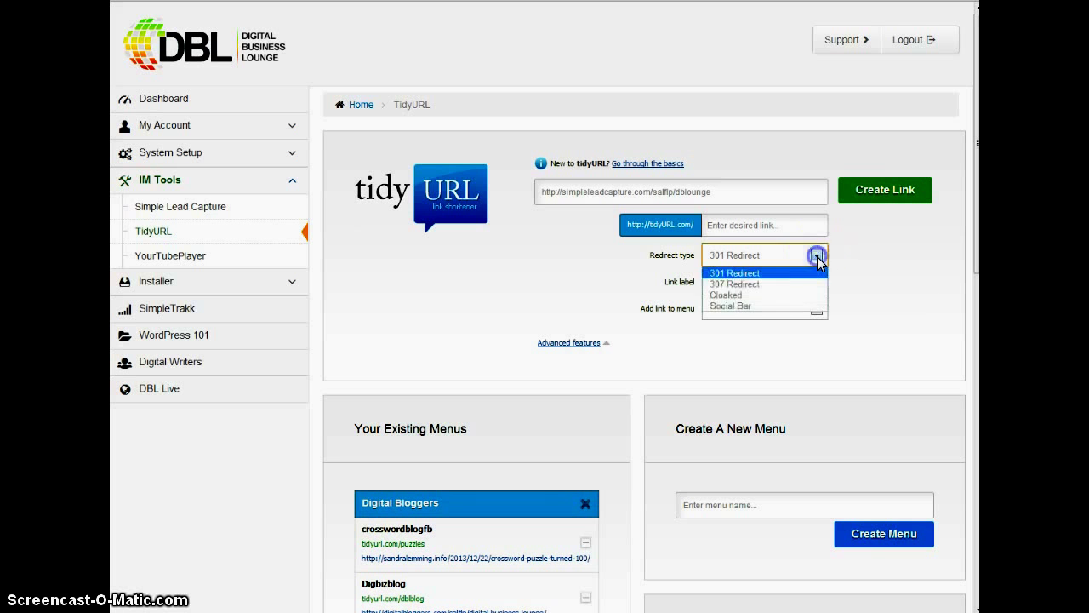
{"action": "left_click", "coordinate": [764, 306]}
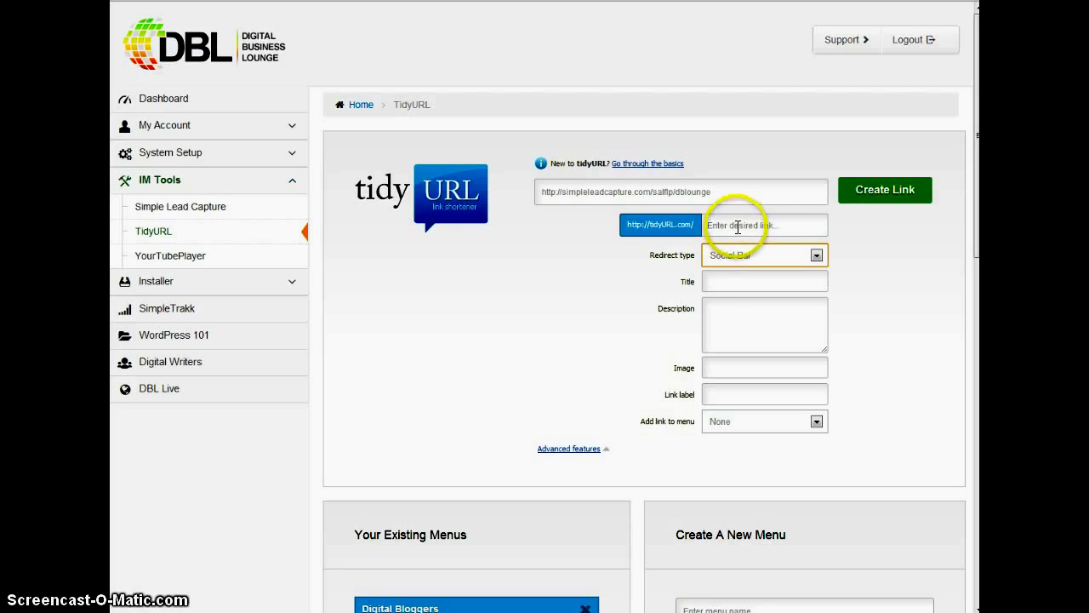
{"action": "left_click", "coordinate": [737, 225]}
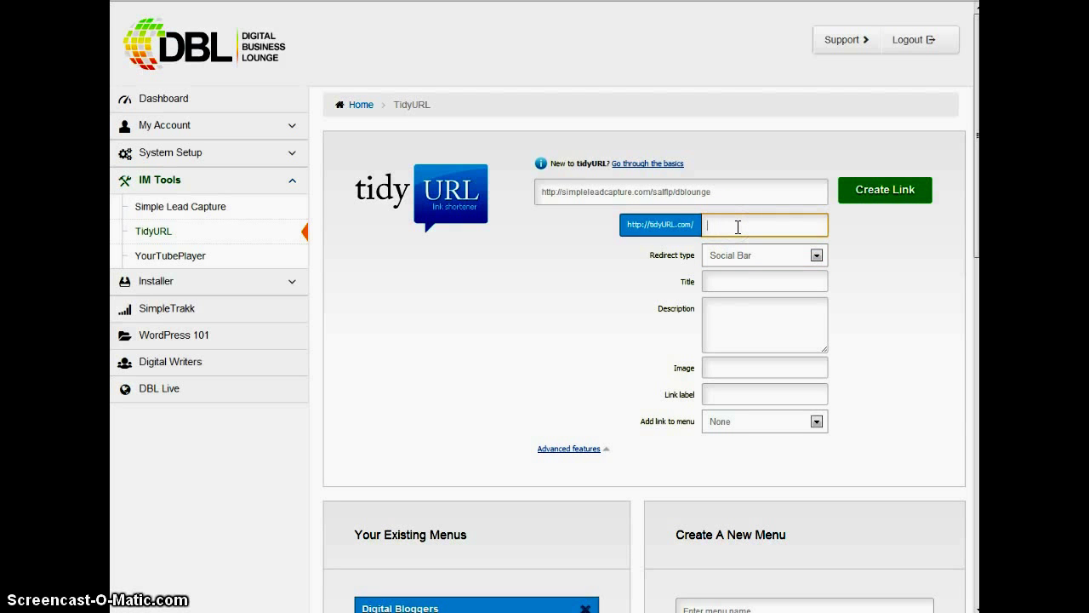
{"action": "type", "text": "db"}
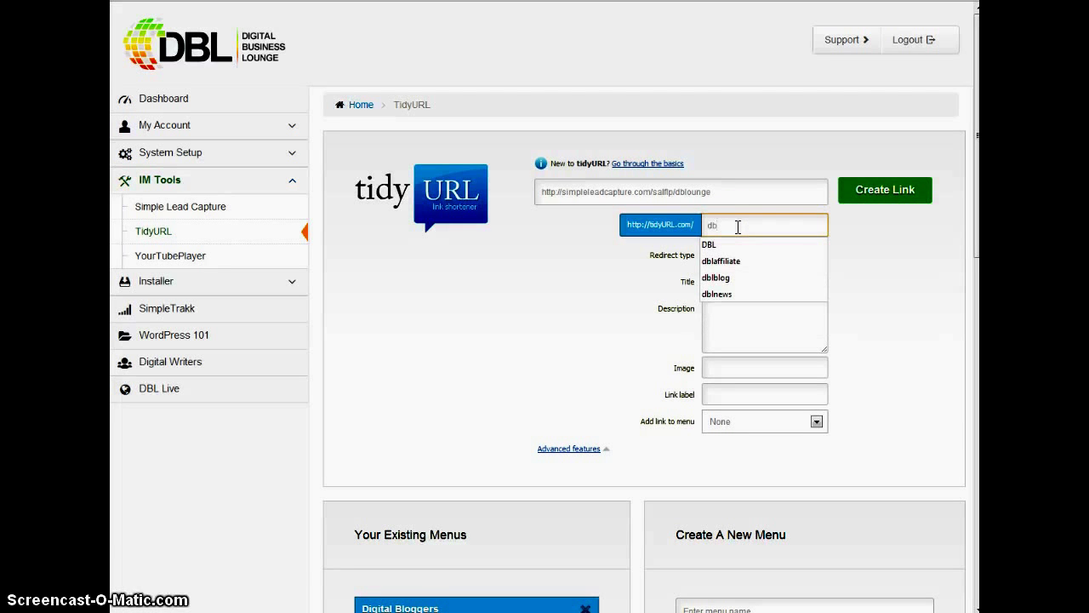
{"action": "left_click", "coordinate": [719, 294]}
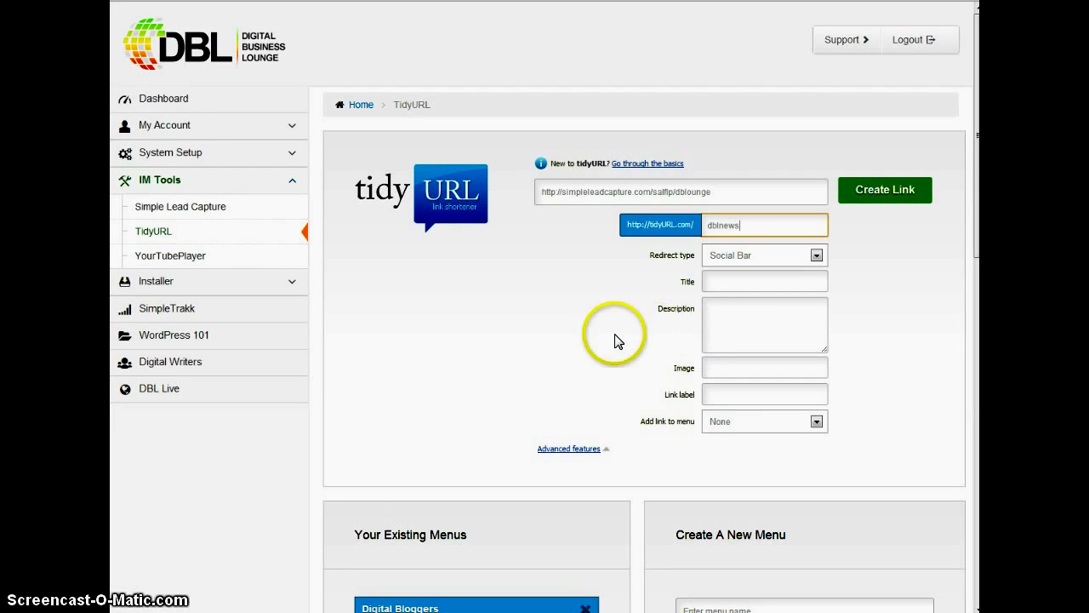
Enter the title "DBL FB Ad" and description "Stay up to date with all the latest news on the launch of the Digital Business Lounge in 2014".
{"action": "left_click", "coordinate": [738, 281]}
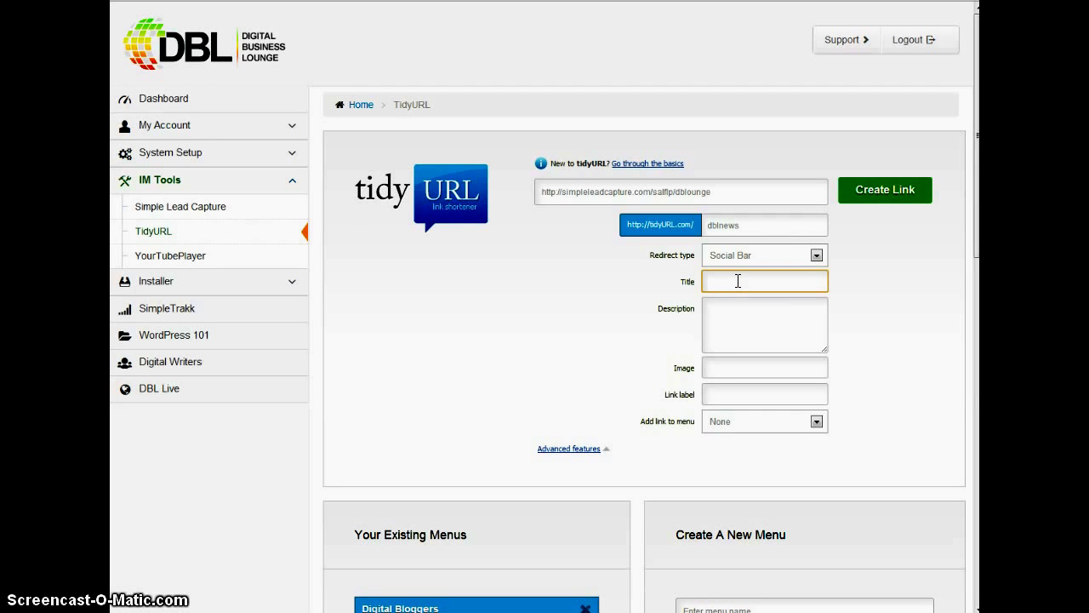
{"action": "type", "text": "DBL FB Ad"}
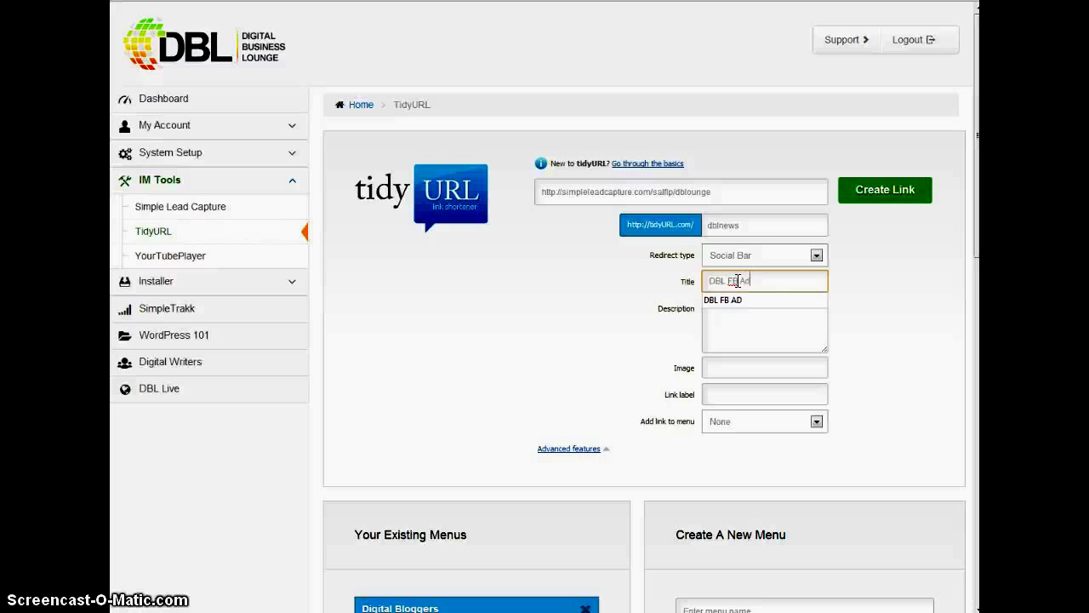
{"action": "left_click", "coordinate": [768, 274]}
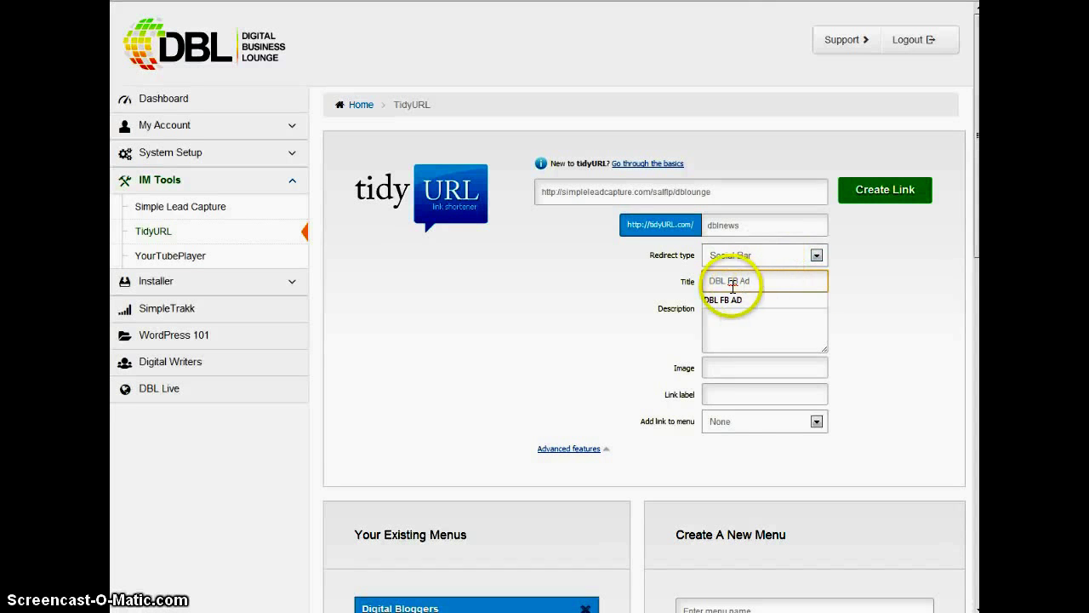
{"action": "left_click", "coordinate": [714, 324]}
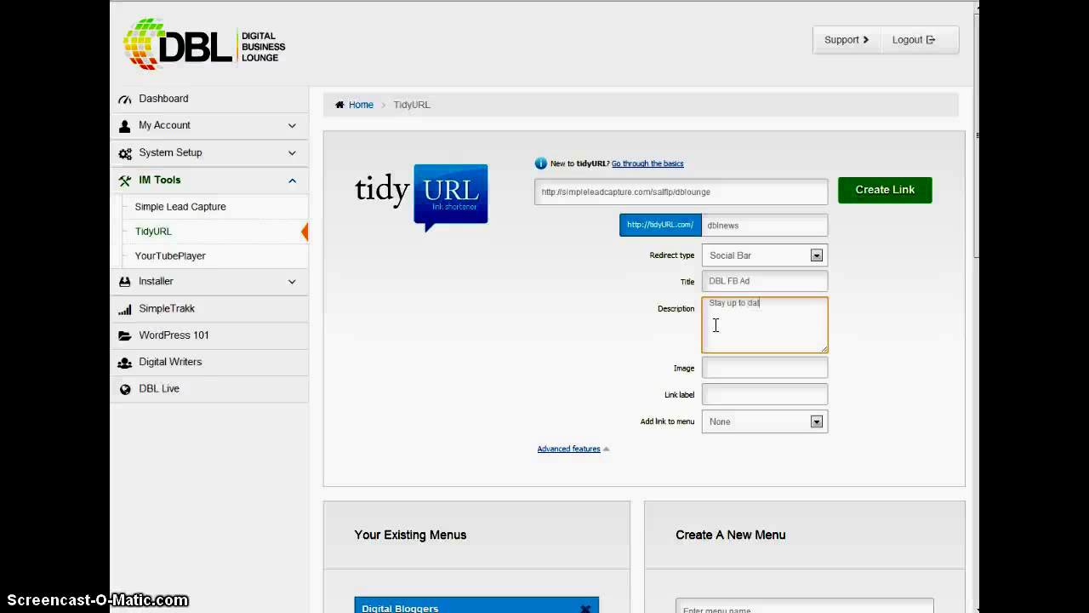
{"action": "type", "text": "e"}
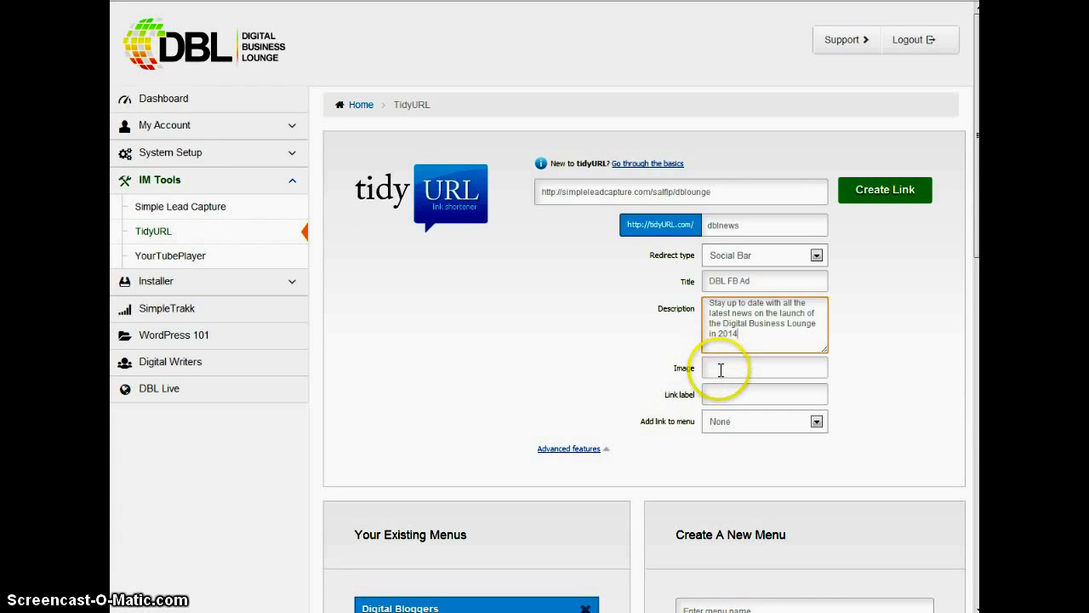
Set the link label to "dblounge".
{"action": "left_click", "coordinate": [718, 396]}
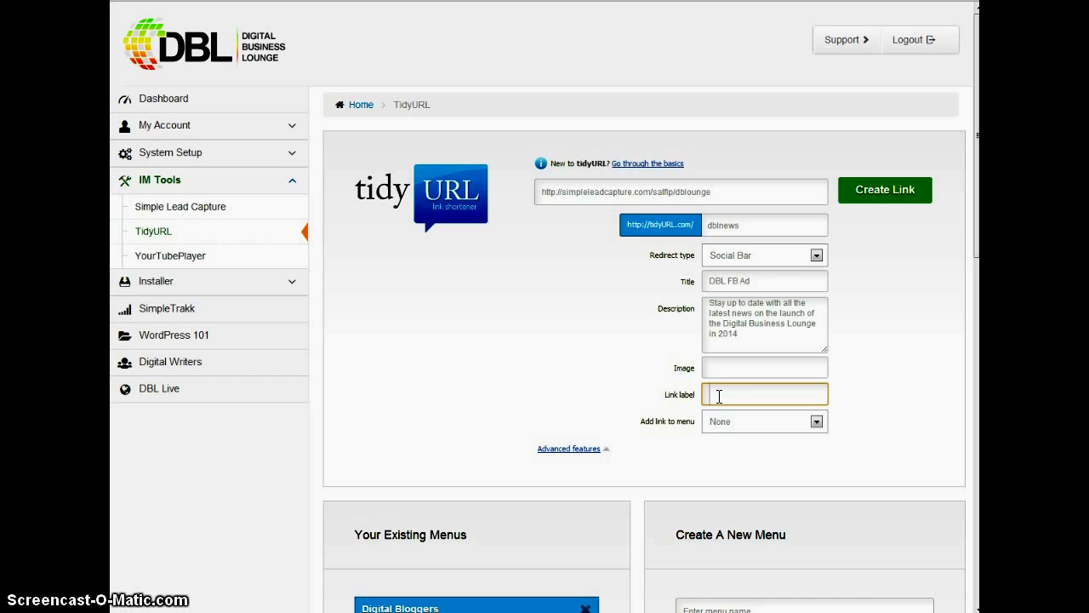
{"action": "type", "text": "db"}
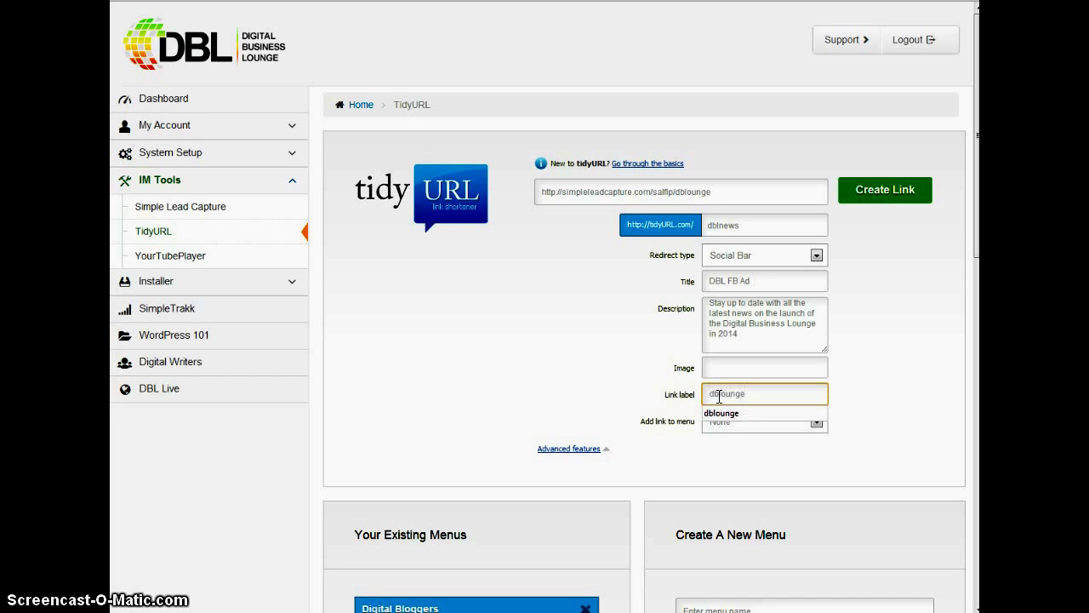
{"action": "type", "text": "lounge"}
{"action": "left_click", "coordinate": [724, 412]}
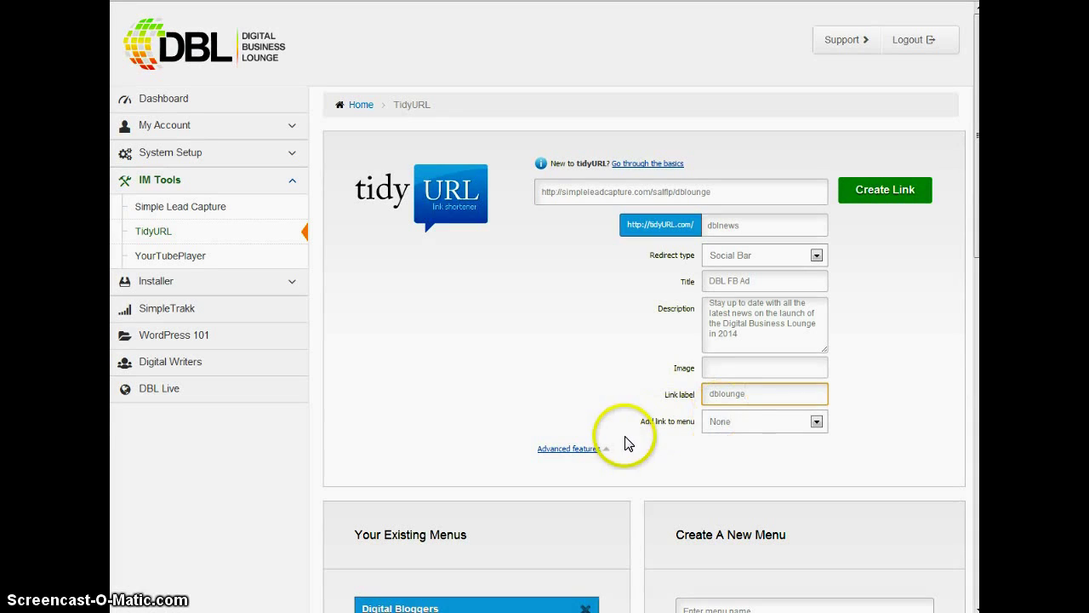
Switch to the Six Figure Mentors dashboard and open the Digital Bloggers blog administration.
{"action": "left_click", "coordinate": [713, 369]}
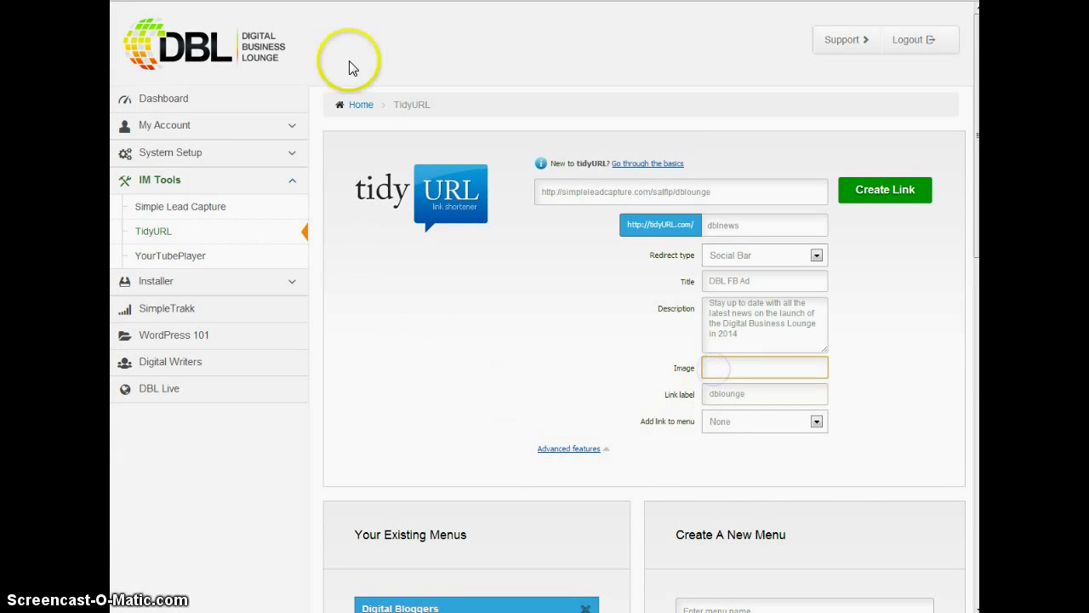
{"action": "key", "text": "ctrl+Tab"}
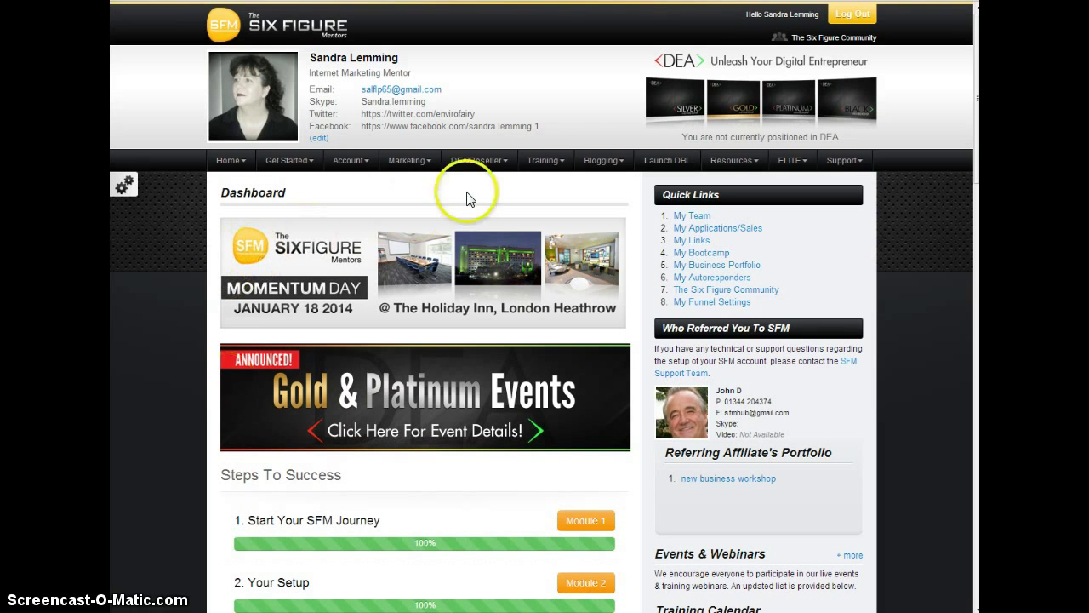
{"action": "left_click", "coordinate": [622, 162]}
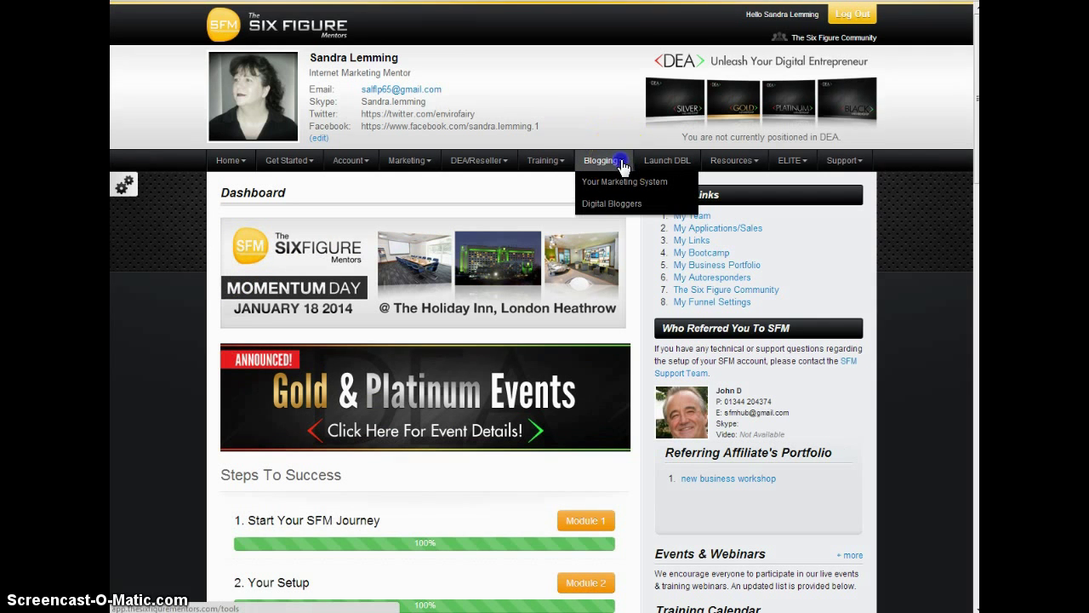
{"action": "left_click", "coordinate": [607, 203]}
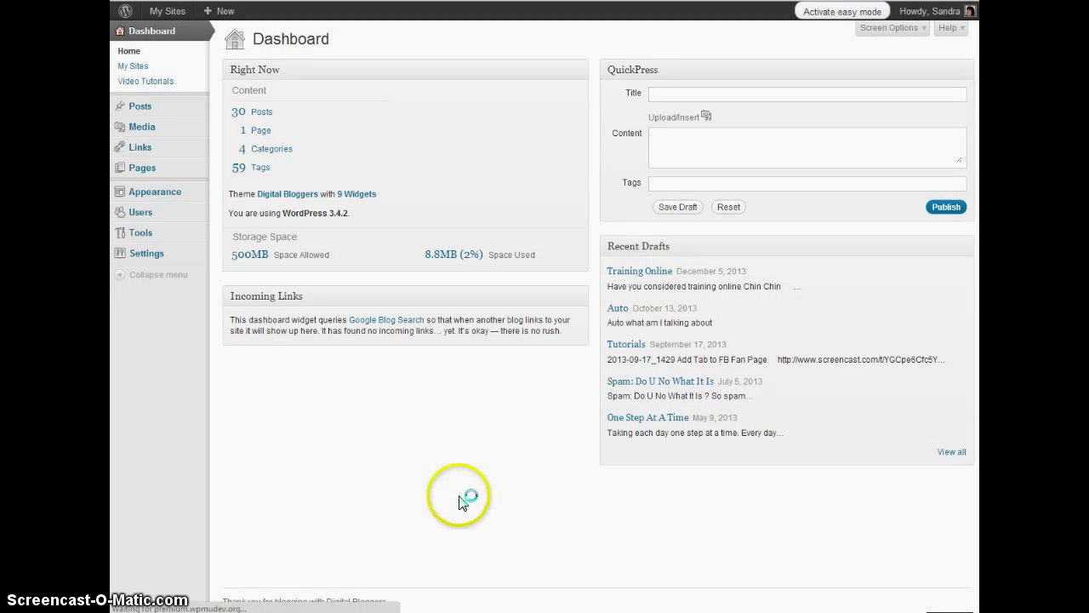
Open the published "Digital Business Lounge" post for editing from the list of all posts.
{"action": "mouse_move", "coordinate": [170, 109]}
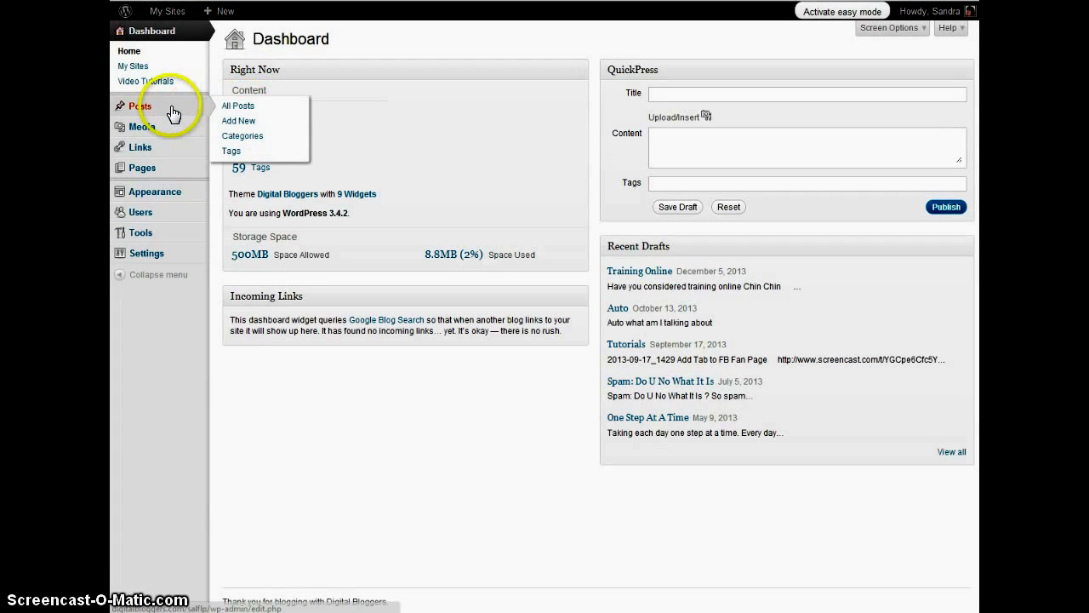
{"action": "left_click", "coordinate": [243, 106]}
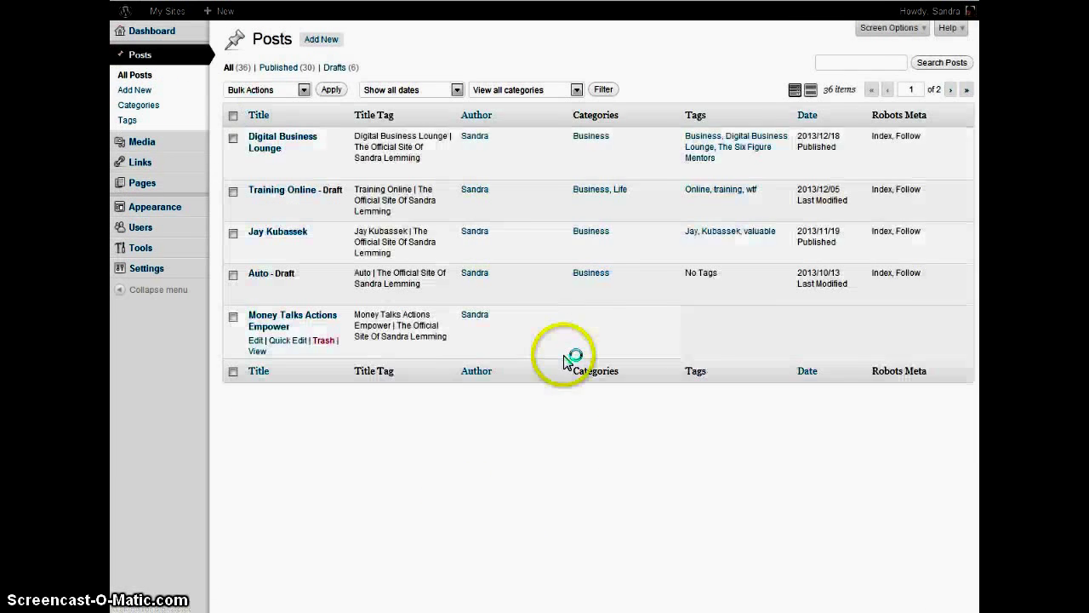
{"action": "mouse_move", "coordinate": [214, 150]}
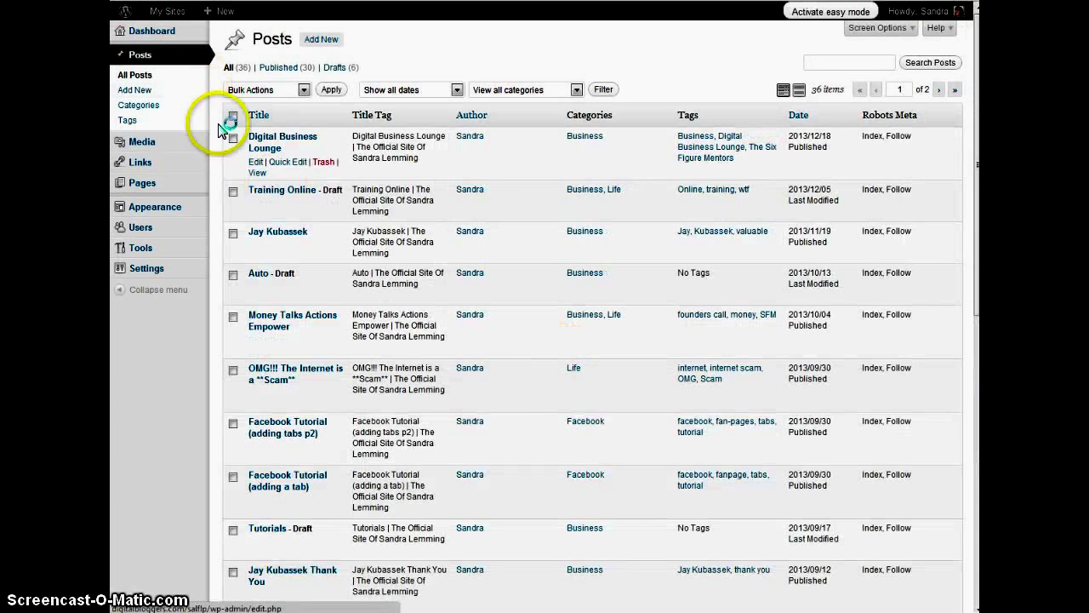
{"action": "left_click", "coordinate": [257, 162]}
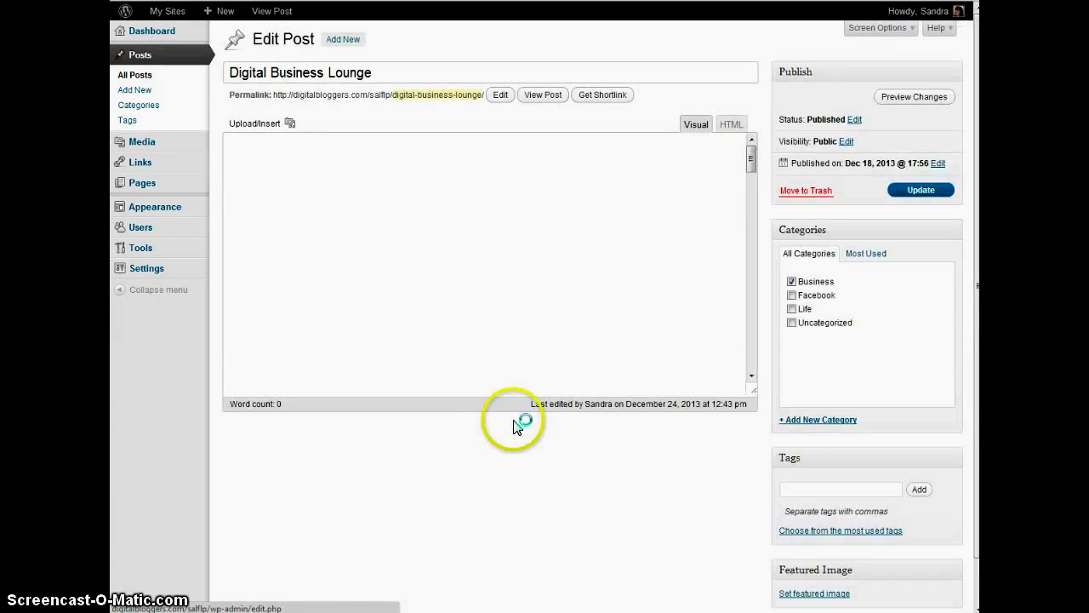
Open the edit settings of the DBL image above the "But Wait There's More...." heading in the post.
{"action": "scroll", "coordinate": [601, 340], "scroll_direction": "down", "scroll_amount": 10}
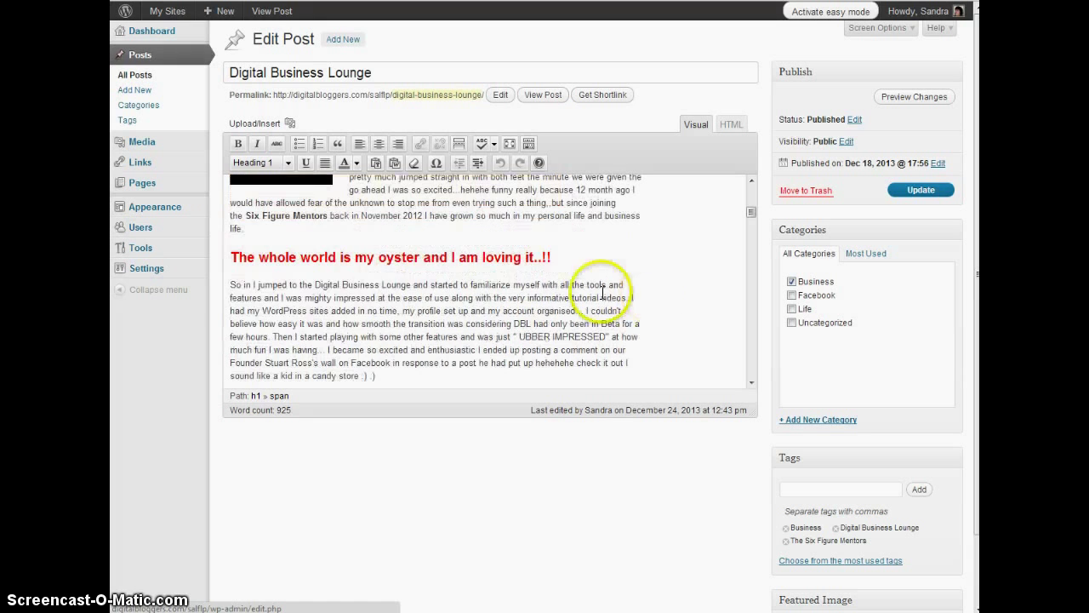
{"action": "scroll", "coordinate": [519, 298], "scroll_direction": "down", "scroll_amount": 10}
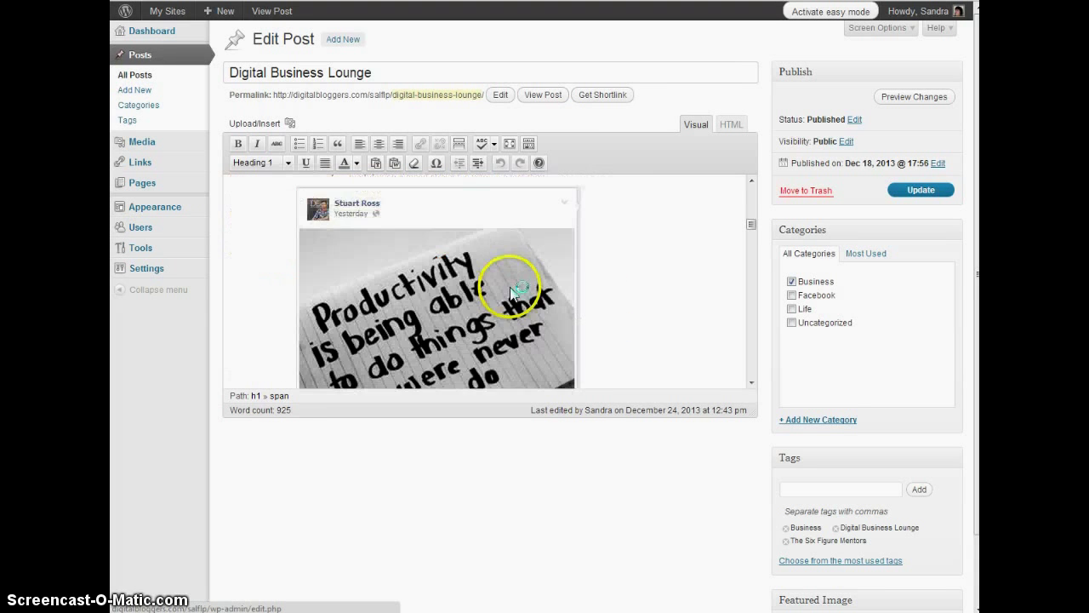
{"action": "scroll", "coordinate": [519, 289], "scroll_direction": "down", "scroll_amount": 15}
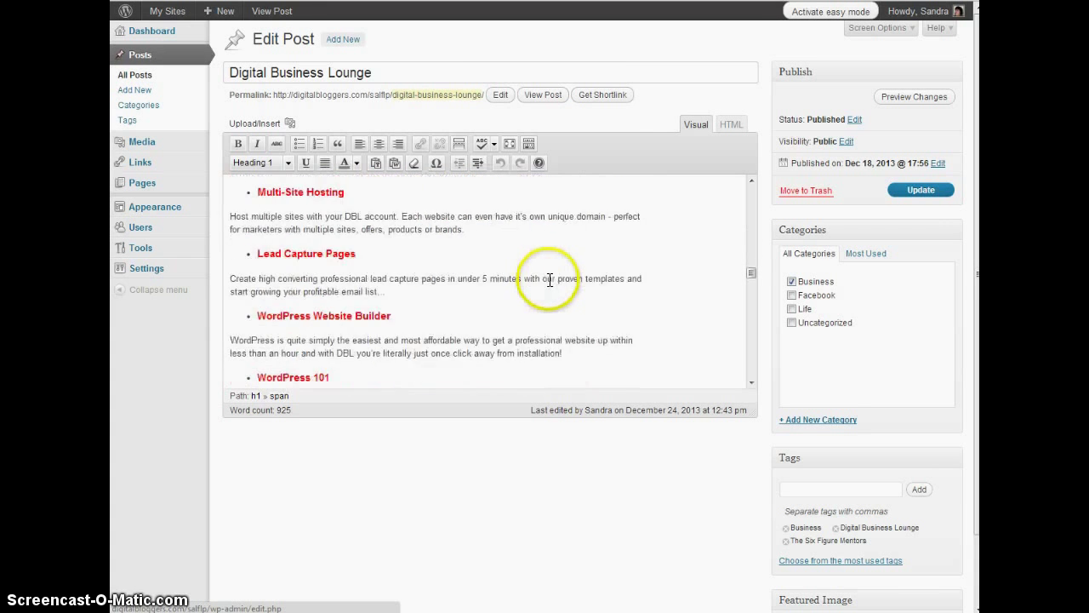
{"action": "scroll", "coordinate": [594, 284], "scroll_direction": "up", "scroll_amount": 2}
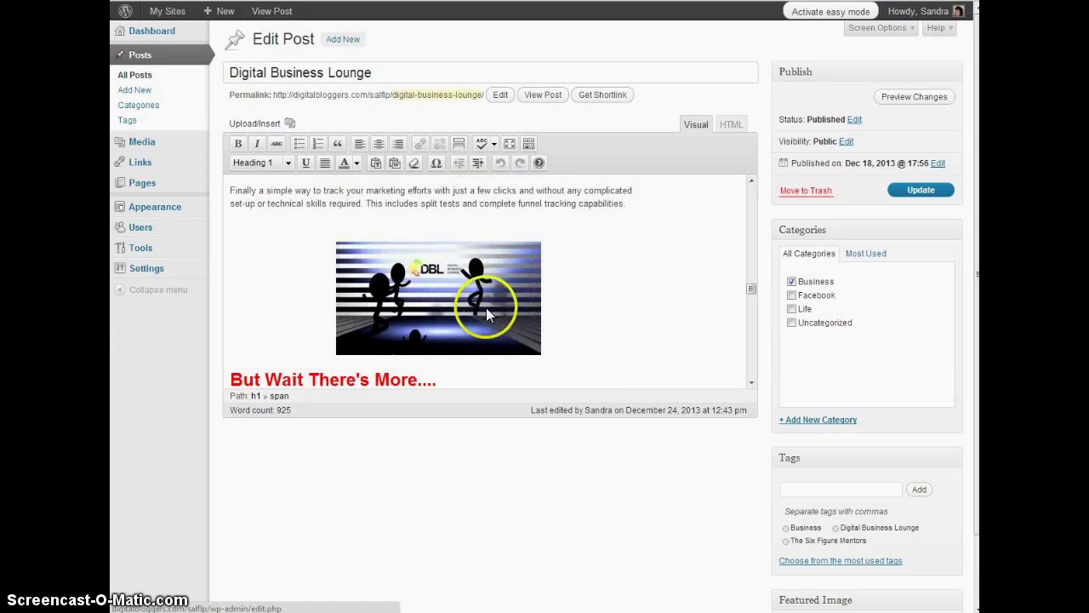
{"action": "left_click", "coordinate": [418, 301]}
{"action": "left_click", "coordinate": [350, 255]}
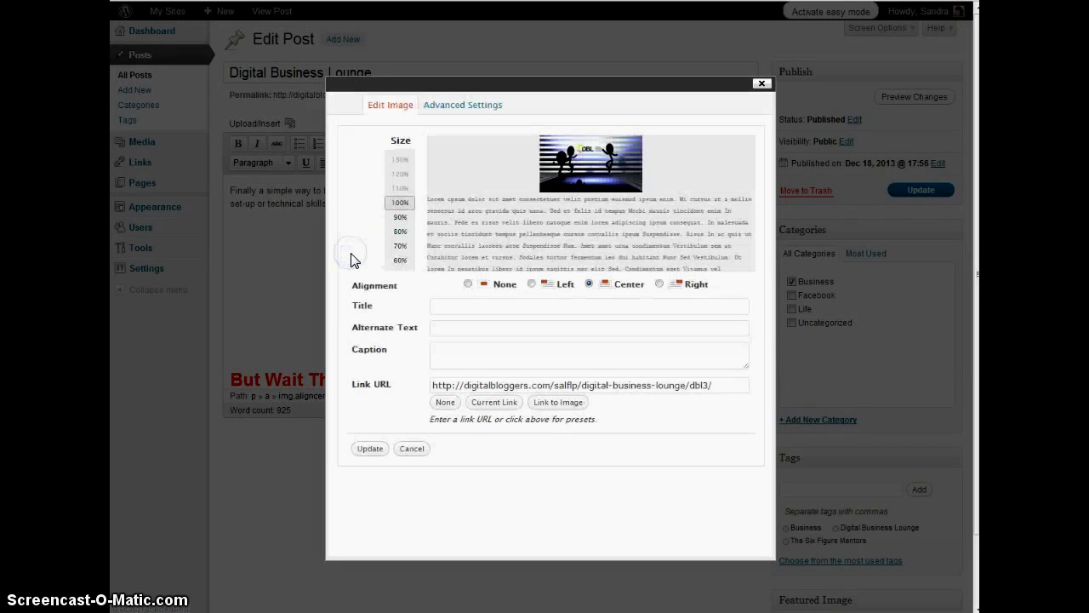
Set the image's link URL to the image file itself and copy the DBL3.jpg address.
{"action": "left_click", "coordinate": [491, 402]}
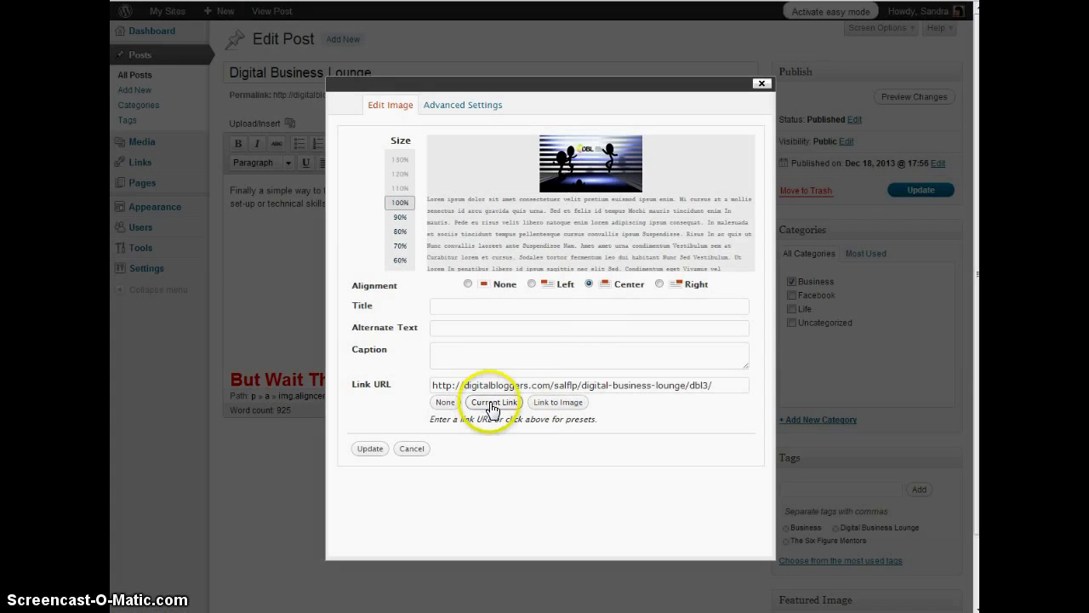
{"action": "left_click", "coordinate": [543, 404]}
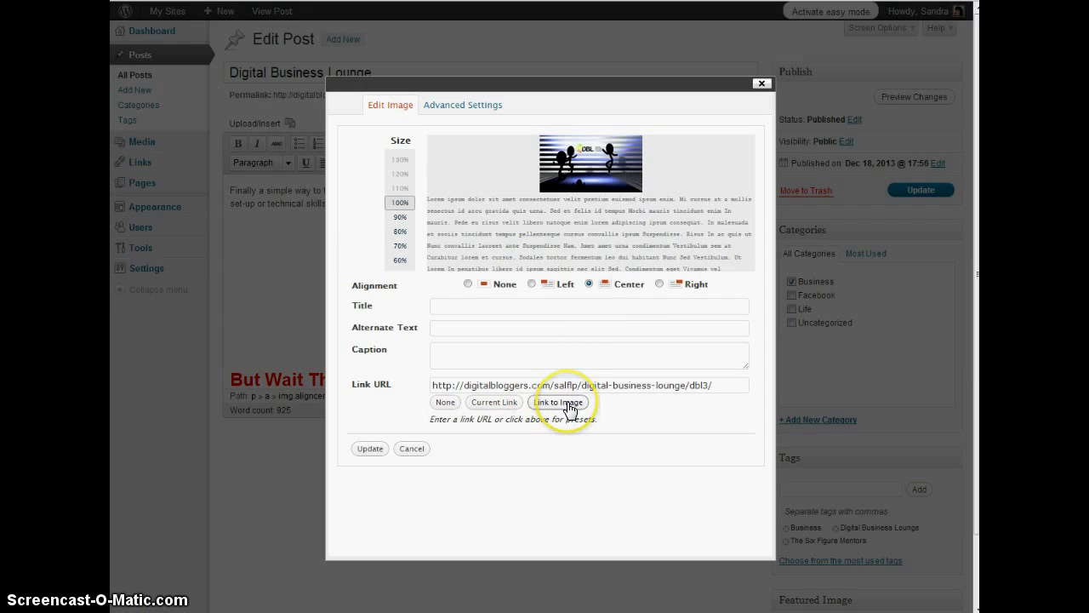
{"action": "left_click", "coordinate": [569, 409]}
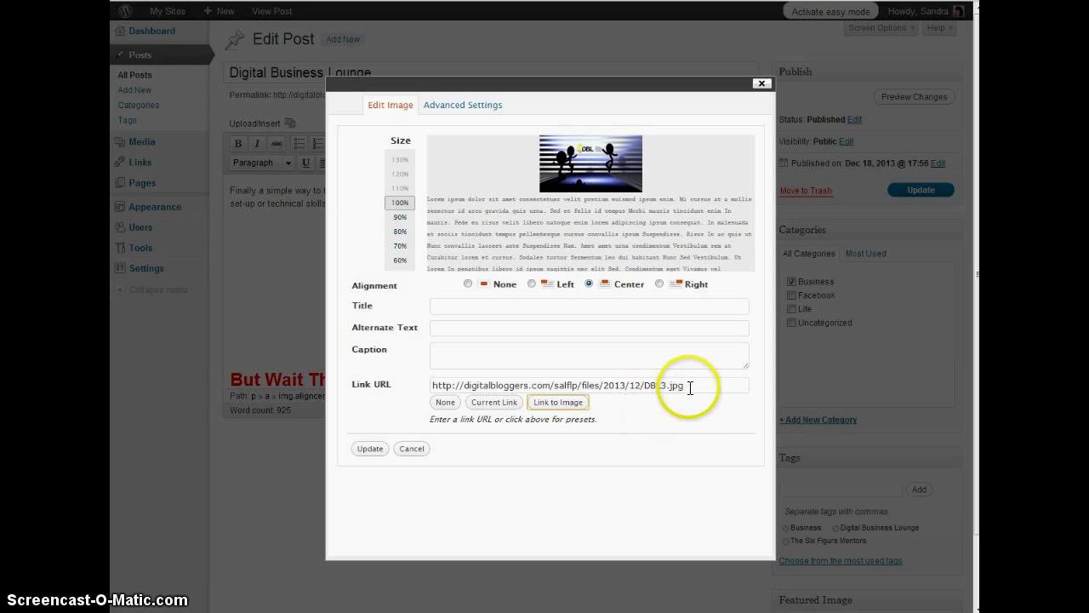
{"action": "left_click_drag", "start_coordinate": [685, 385], "coordinate": [416, 389]}
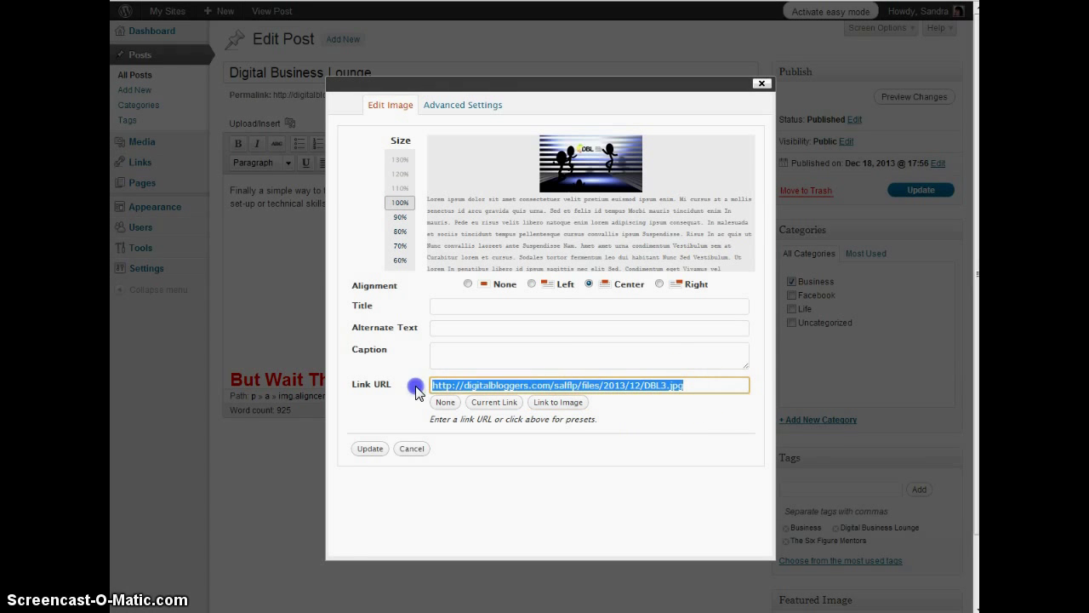
{"action": "right_click", "coordinate": [551, 383]}
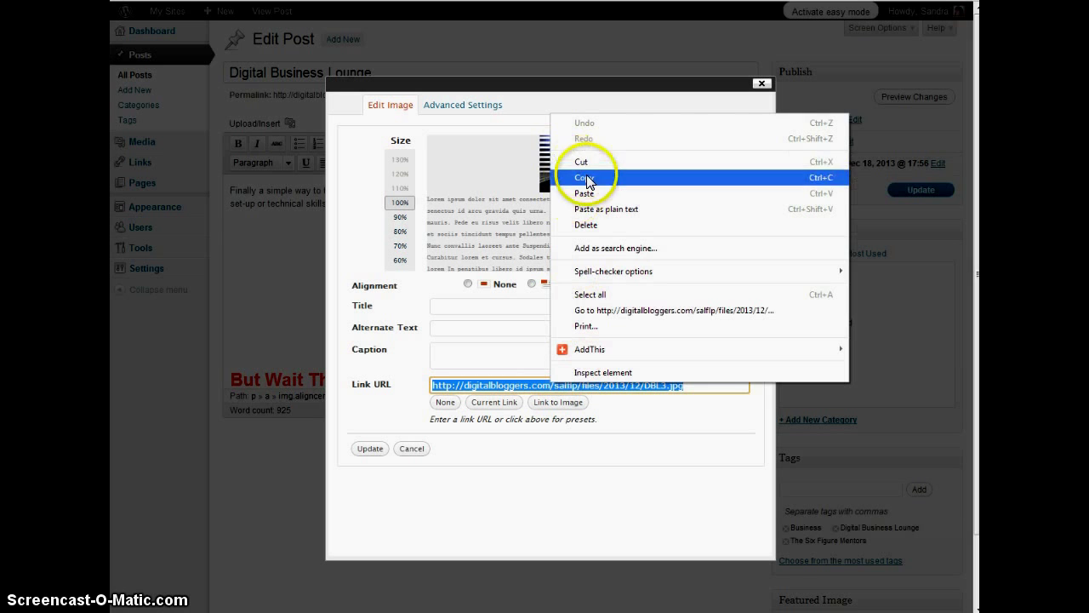
{"action": "left_click", "coordinate": [586, 181]}
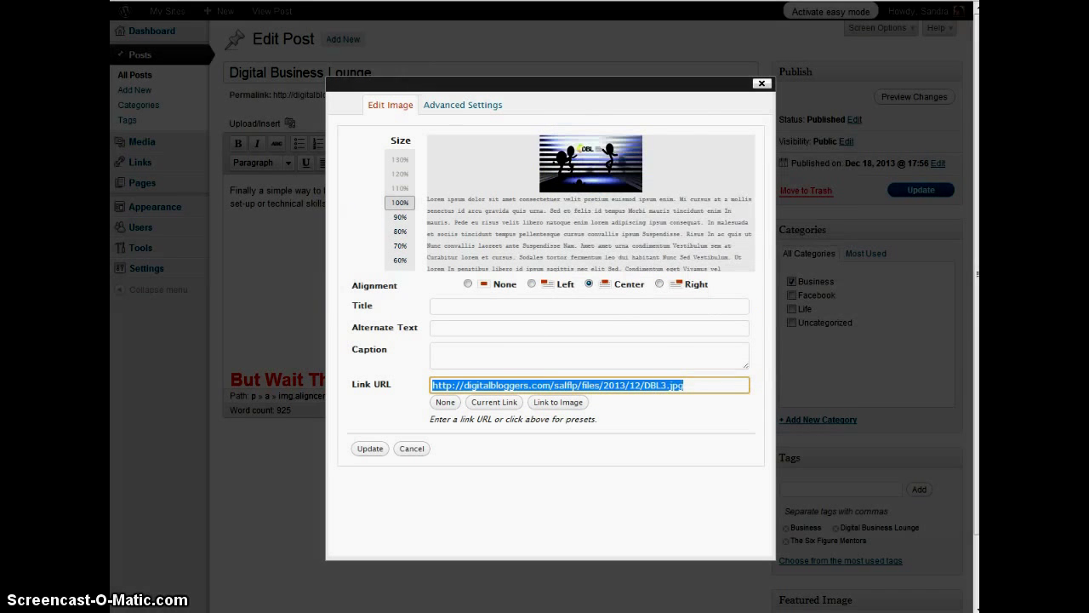
Switch to the TidyURL page and paste the copied DBL3.jpg address as the link's image.
{"action": "key", "text": "ctrl+Tab"}
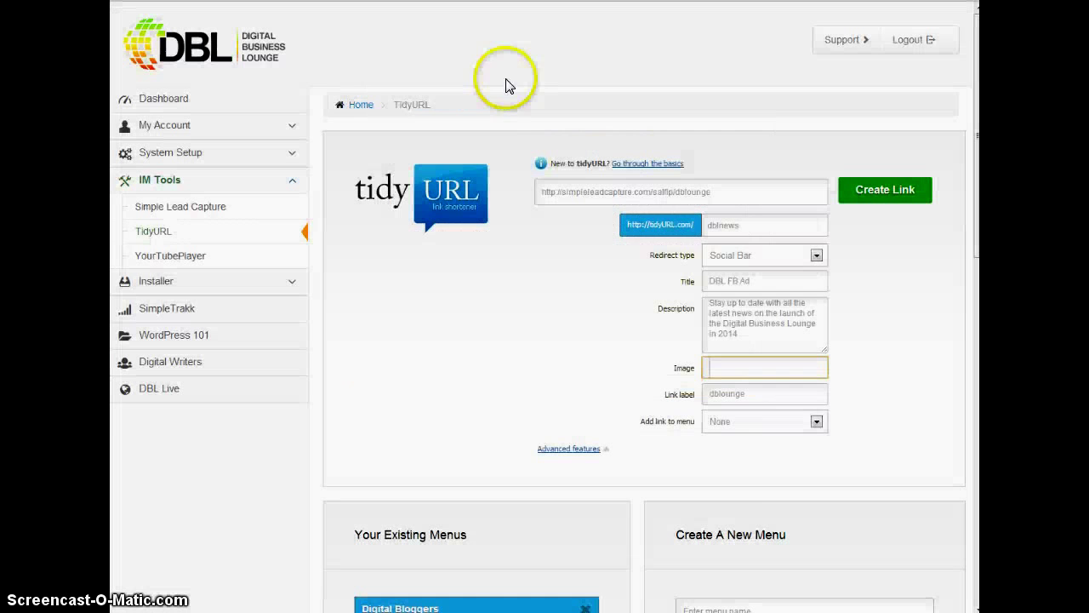
{"action": "right_click", "coordinate": [708, 367]}
{"action": "left_click", "coordinate": [746, 445]}
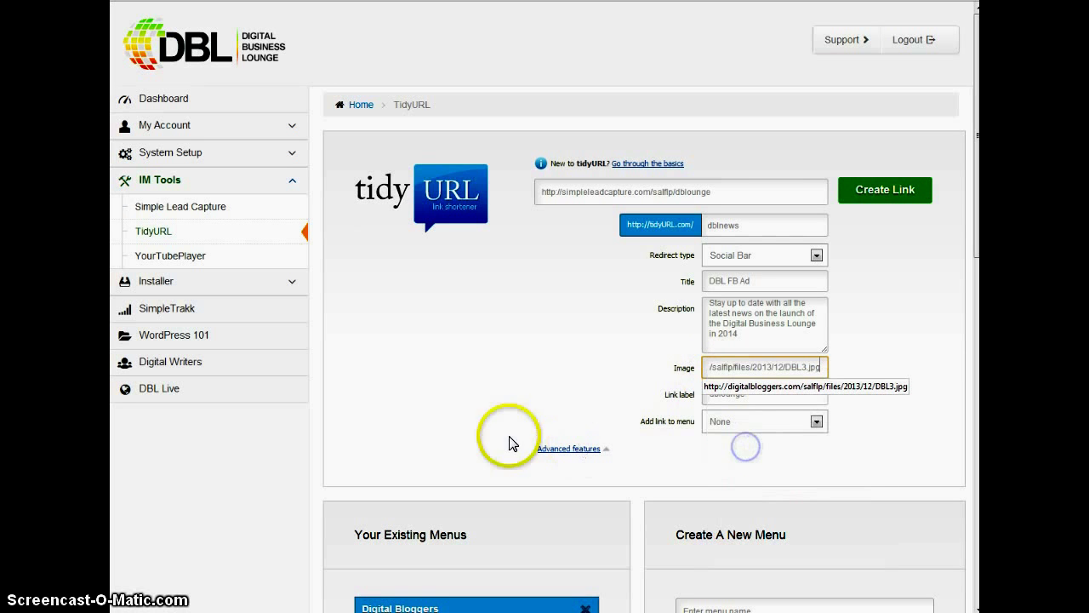
{"action": "left_click", "coordinate": [553, 378]}
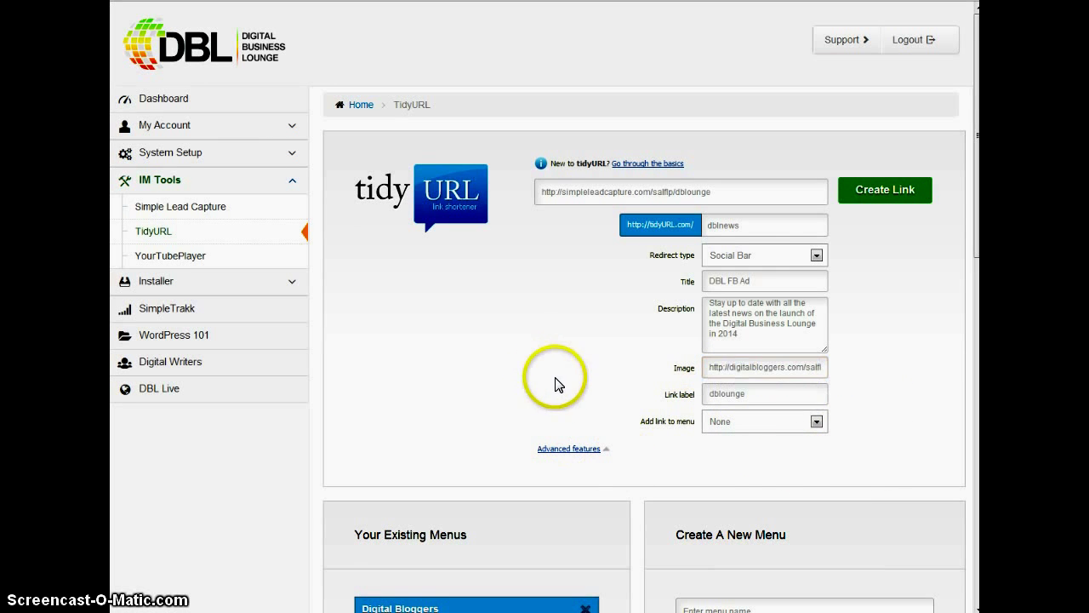
Add the link to the "Digital Business Lounge/SLC" menu and create the short link.
{"action": "left_click", "coordinate": [815, 424]}
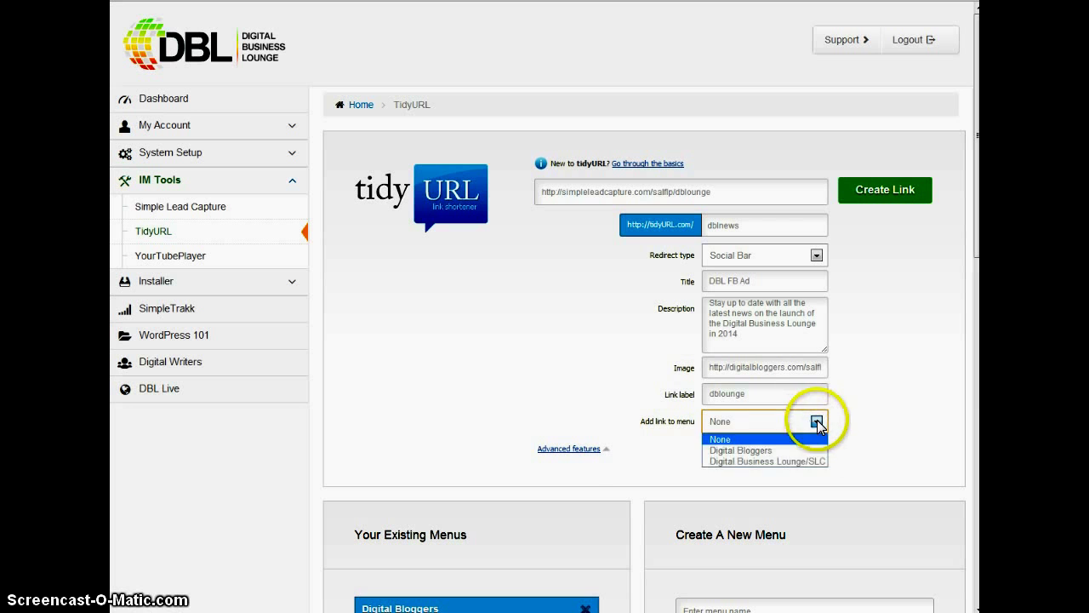
{"action": "left_click", "coordinate": [779, 463]}
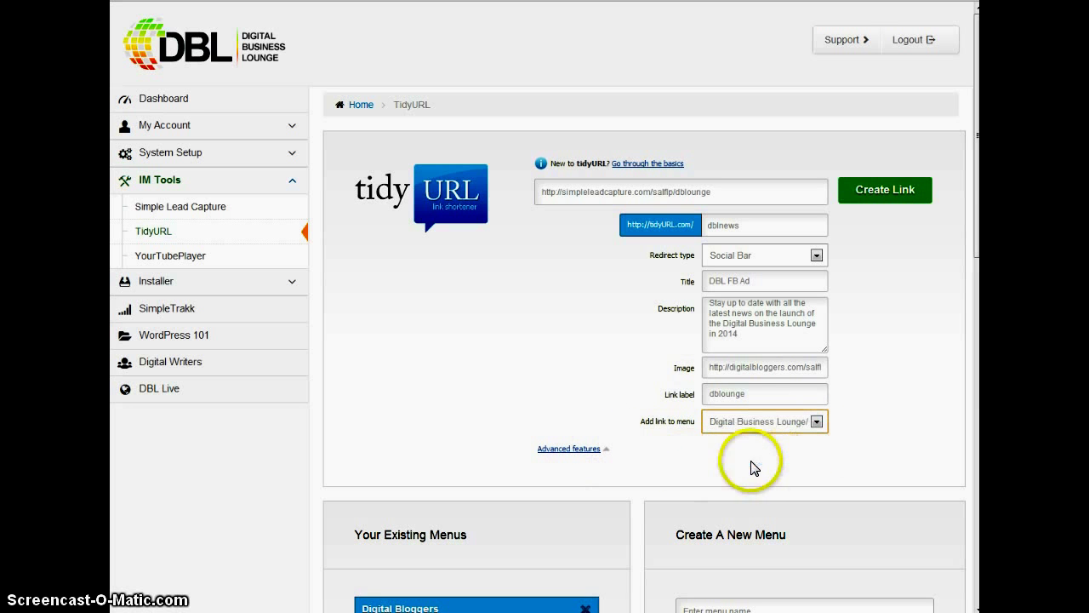
{"action": "left_click", "coordinate": [894, 196]}
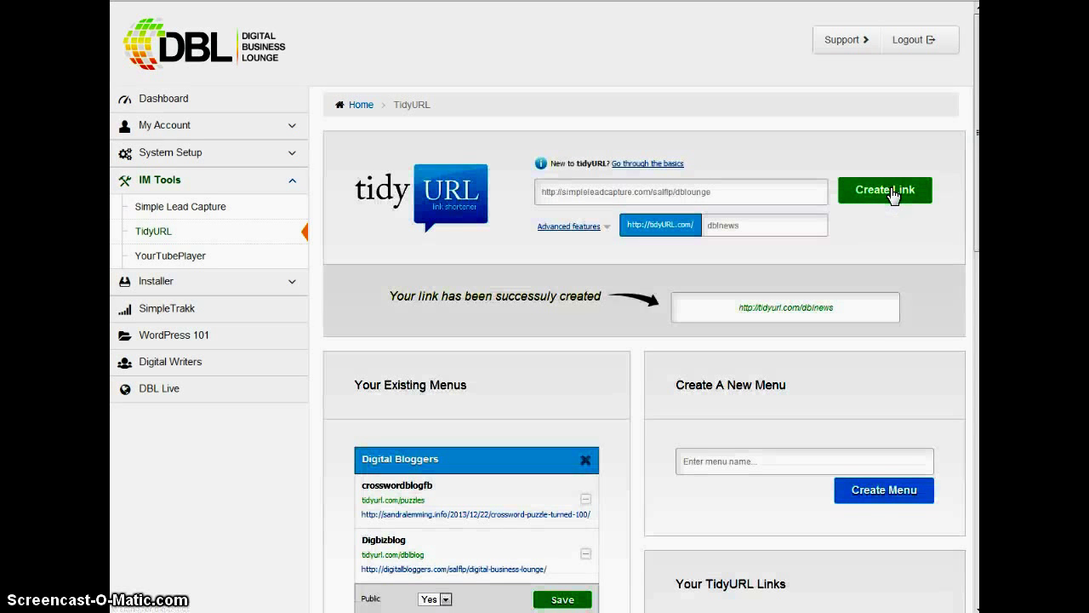
Review the existing menus and the list of TidyURL links, including the new dblnews entry.
{"action": "left_click", "coordinate": [899, 365]}
{"action": "scroll", "coordinate": [899, 365], "scroll_direction": "down", "scroll_amount": 1}
{"action": "left_click", "coordinate": [808, 347]}
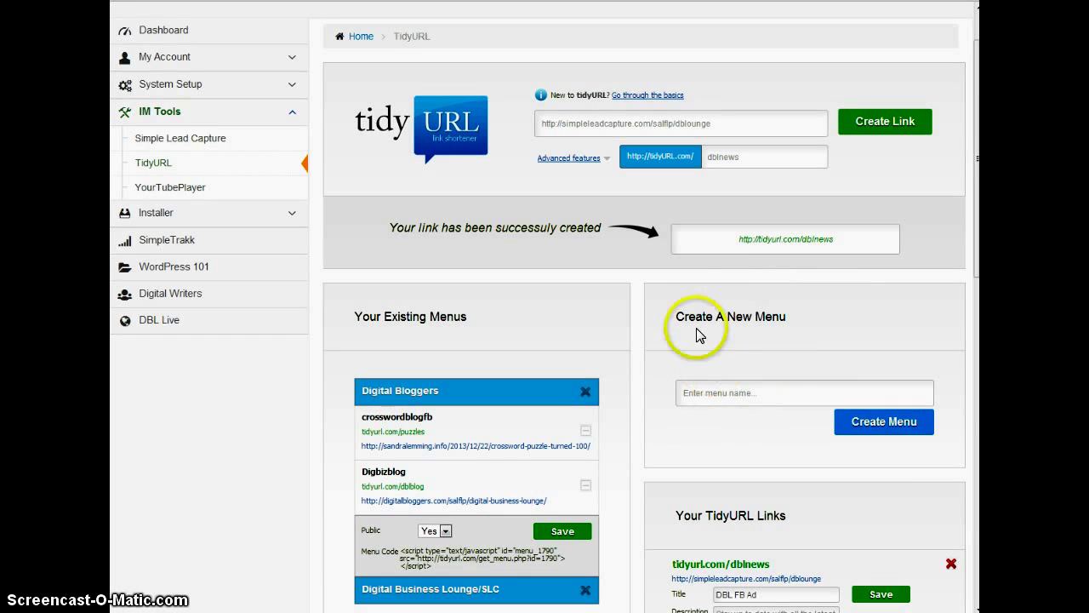
{"action": "scroll", "coordinate": [812, 384], "scroll_direction": "down", "scroll_amount": 1}
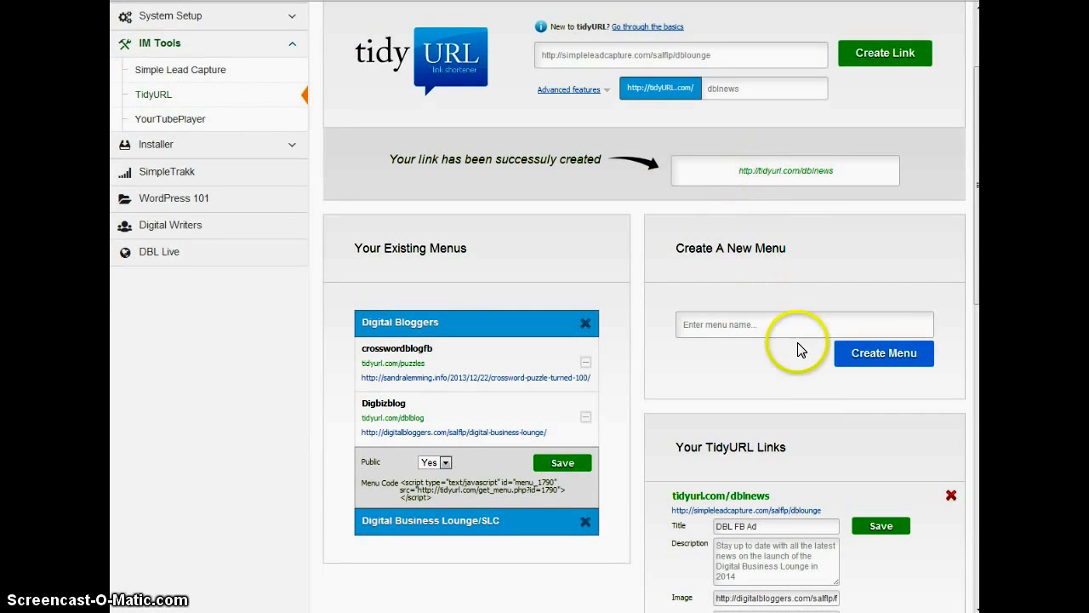
{"action": "scroll", "coordinate": [800, 349], "scroll_direction": "down", "scroll_amount": 2}
{"action": "scroll", "coordinate": [817, 490], "scroll_direction": "down", "scroll_amount": 2}
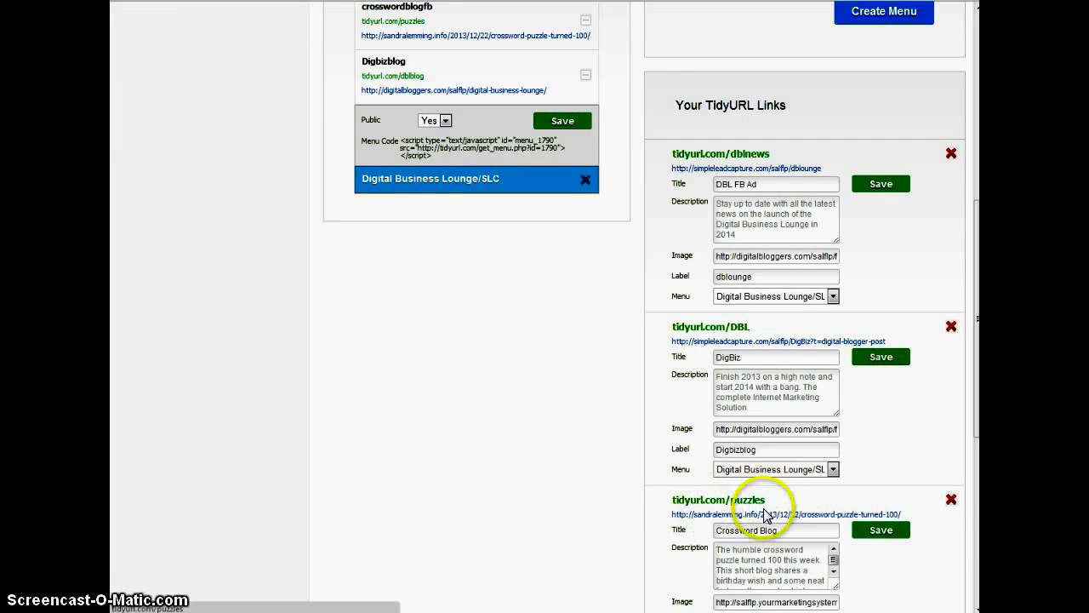
{"action": "scroll", "coordinate": [659, 565], "scroll_direction": "up", "scroll_amount": 3}
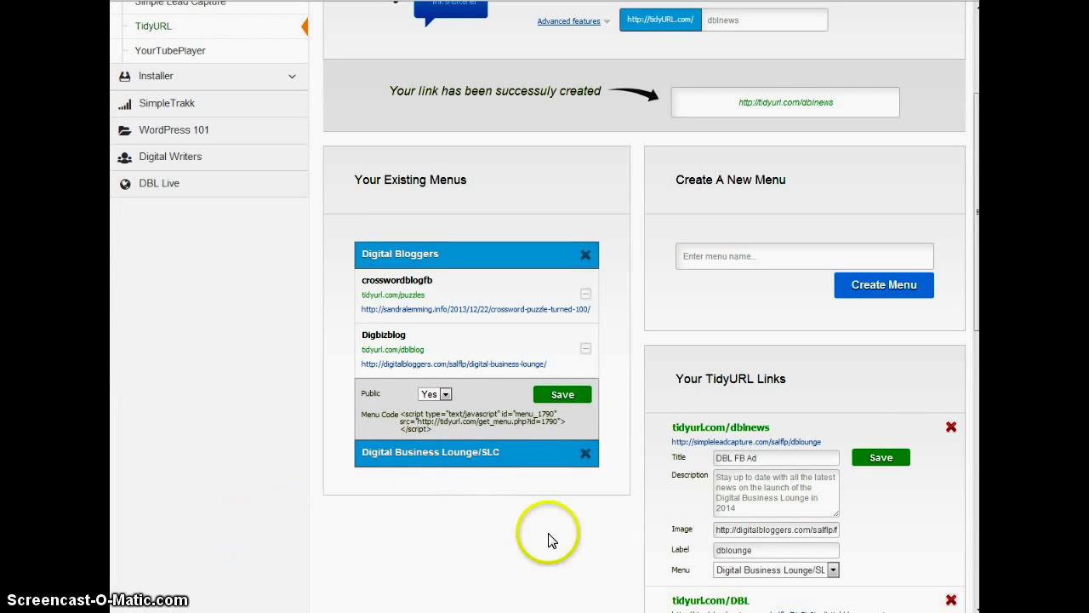
{"action": "scroll", "coordinate": [599, 530], "scroll_direction": "up", "scroll_amount": 2}
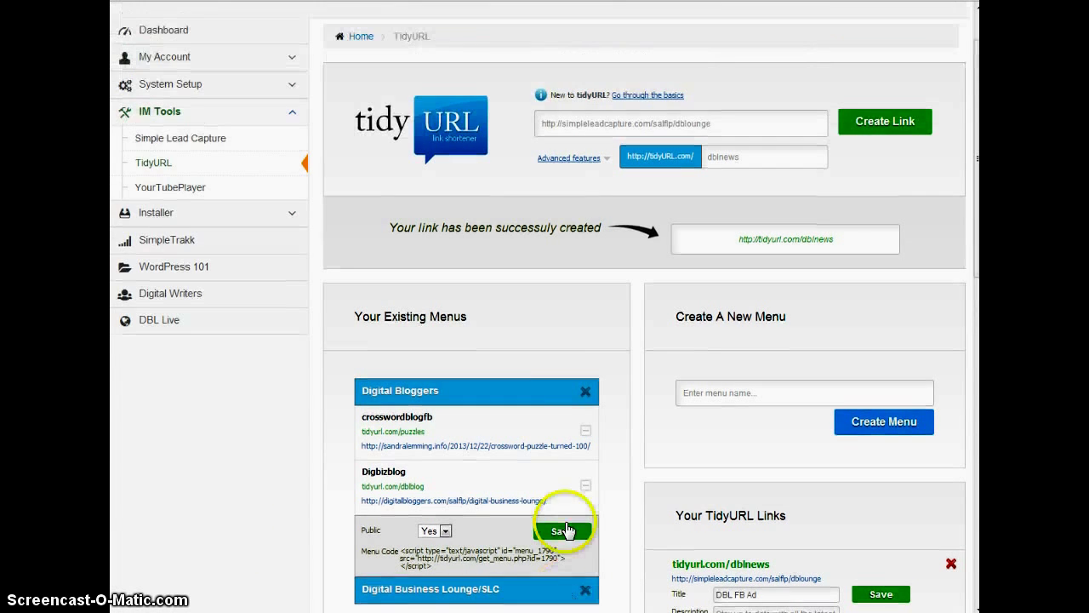
{"action": "left_click", "coordinate": [802, 241]}
{"action": "left_click_drag", "start_coordinate": [801, 241], "coordinate": [712, 239]}
{"action": "key", "text": "ctrl+c"}
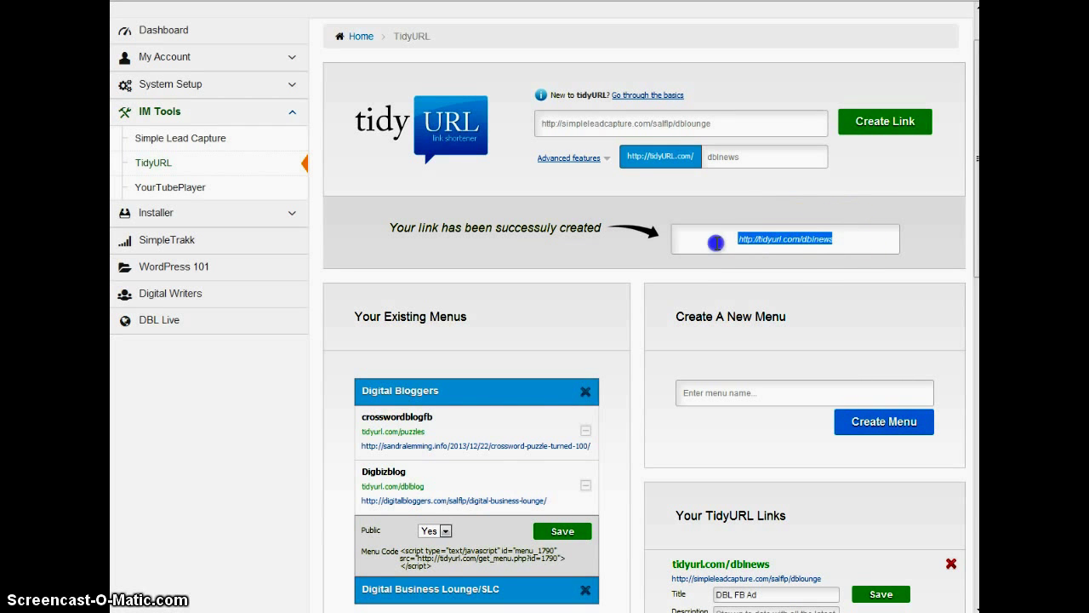
{"action": "right_click", "coordinate": [791, 241]}
{"action": "left_click", "coordinate": [818, 247]}
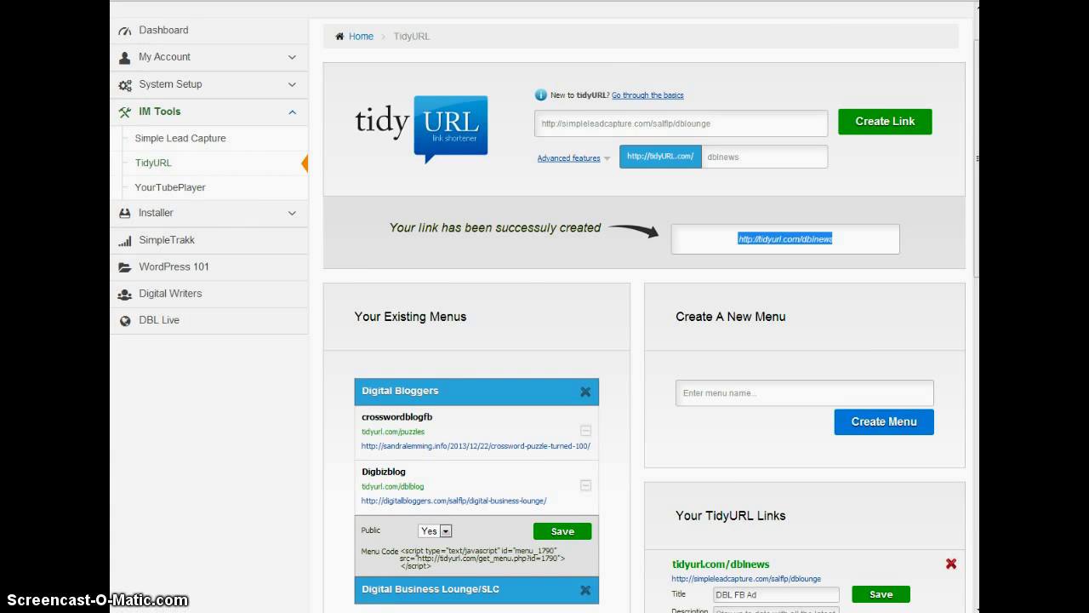
{"action": "key", "text": "alt+Tab"}
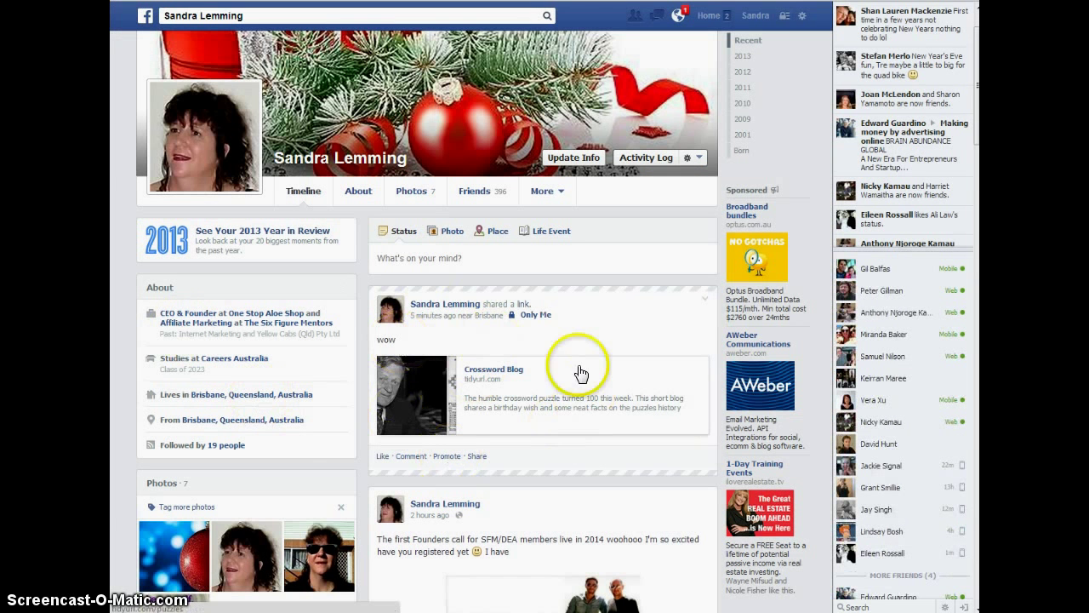
{"action": "left_click", "coordinate": [407, 259]}
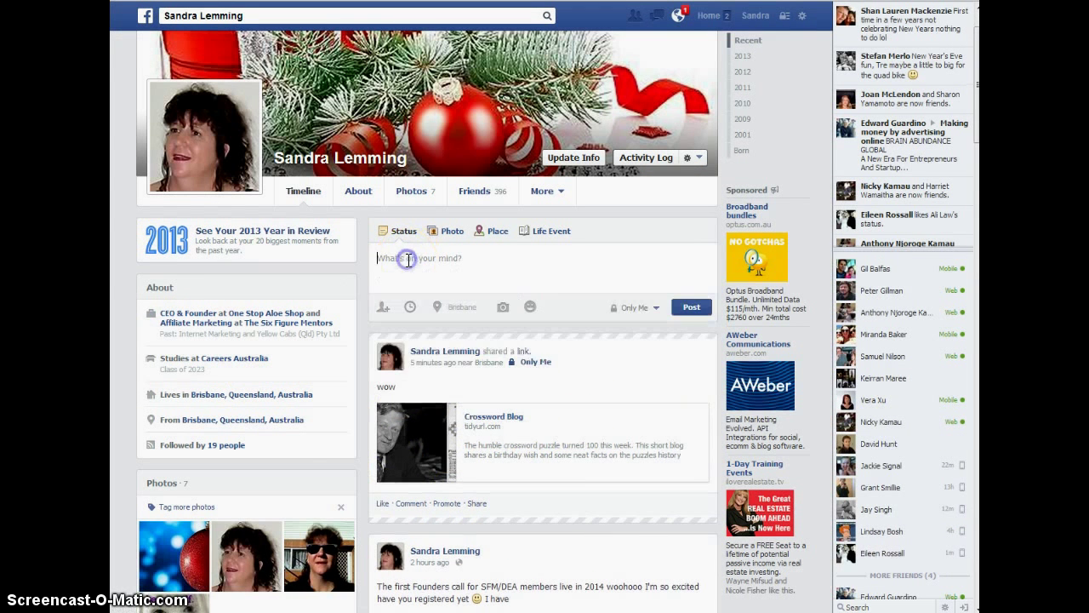
{"action": "right_click", "coordinate": [398, 261]}
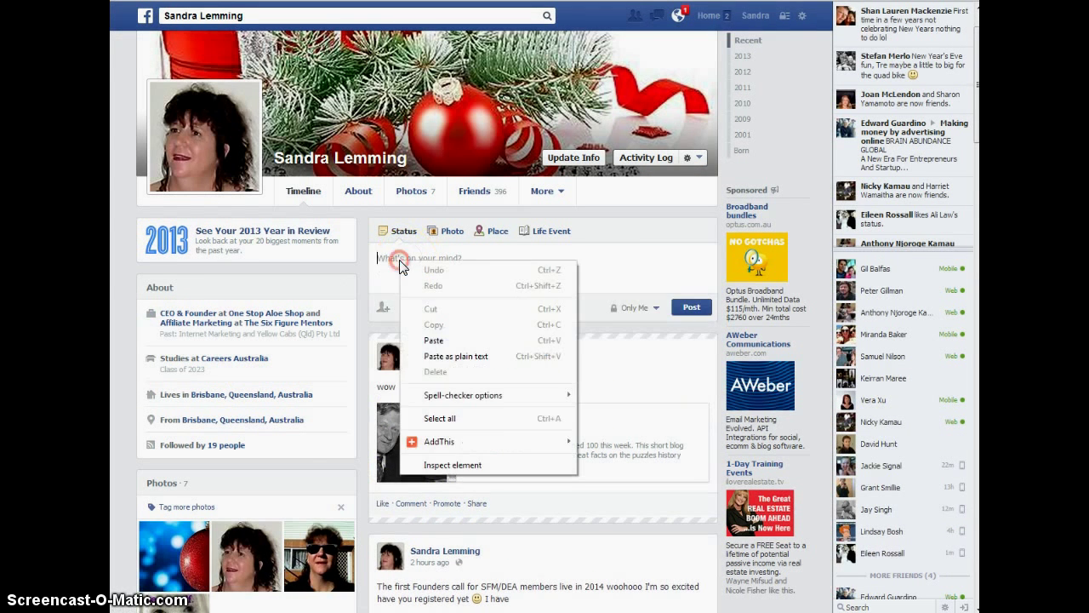
{"action": "left_click", "coordinate": [450, 340]}
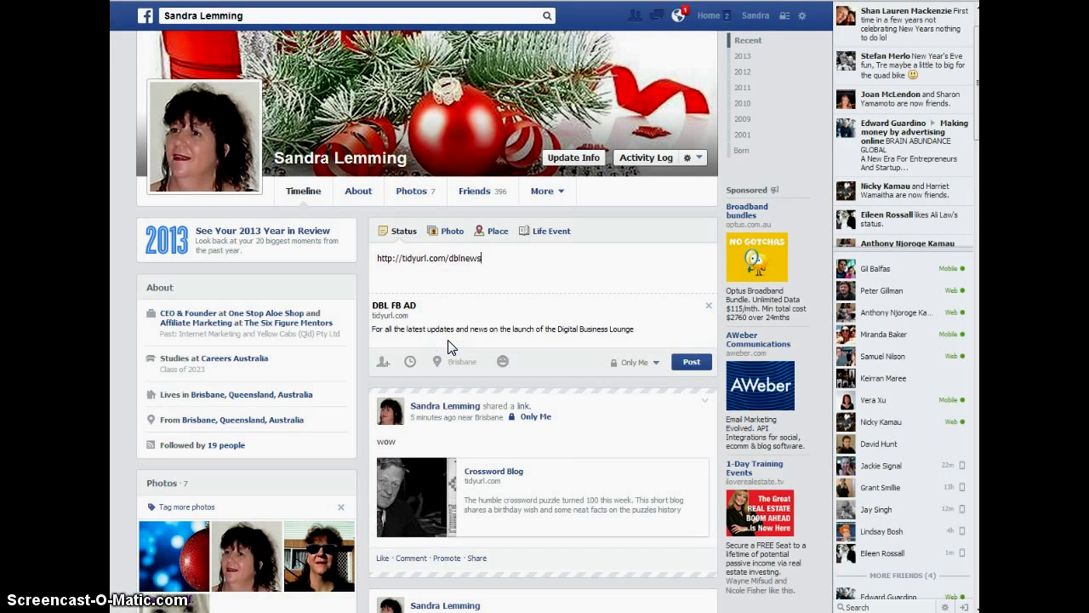
{"action": "left_click", "coordinate": [545, 340]}
{"action": "left_click_drag", "start_coordinate": [429, 304], "coordinate": [392, 305]}
{"action": "left_click", "coordinate": [534, 331]}
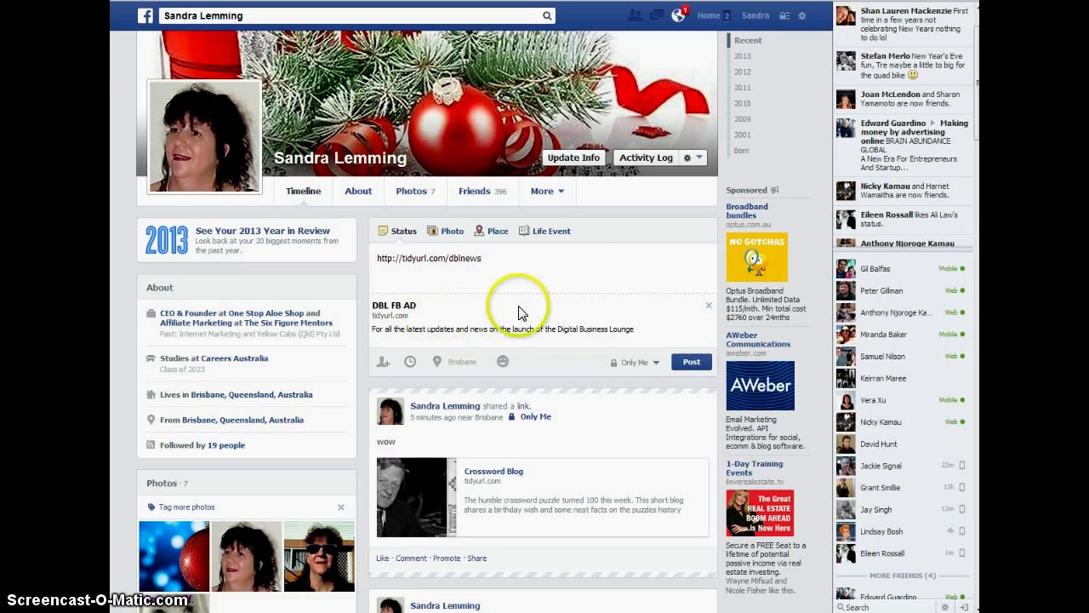
{"action": "left_click", "coordinate": [560, 338]}
{"action": "left_click", "coordinate": [480, 330]}
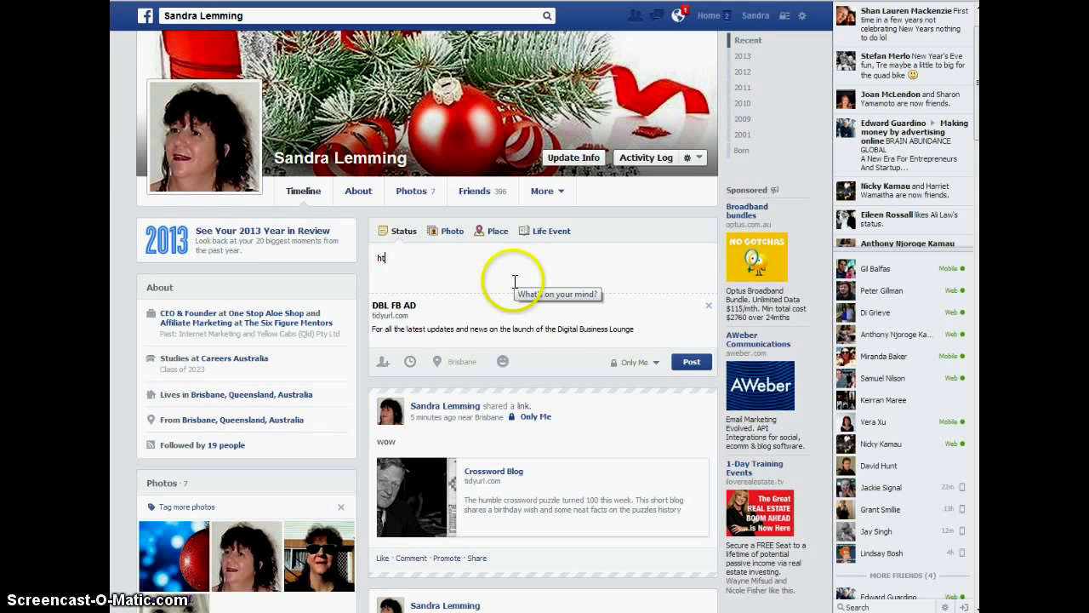
Clear the URL text from the status while keeping the link preview, and publish the post.
{"action": "key", "text": "BackSpace"}
{"action": "key", "text": "BackSpace"}
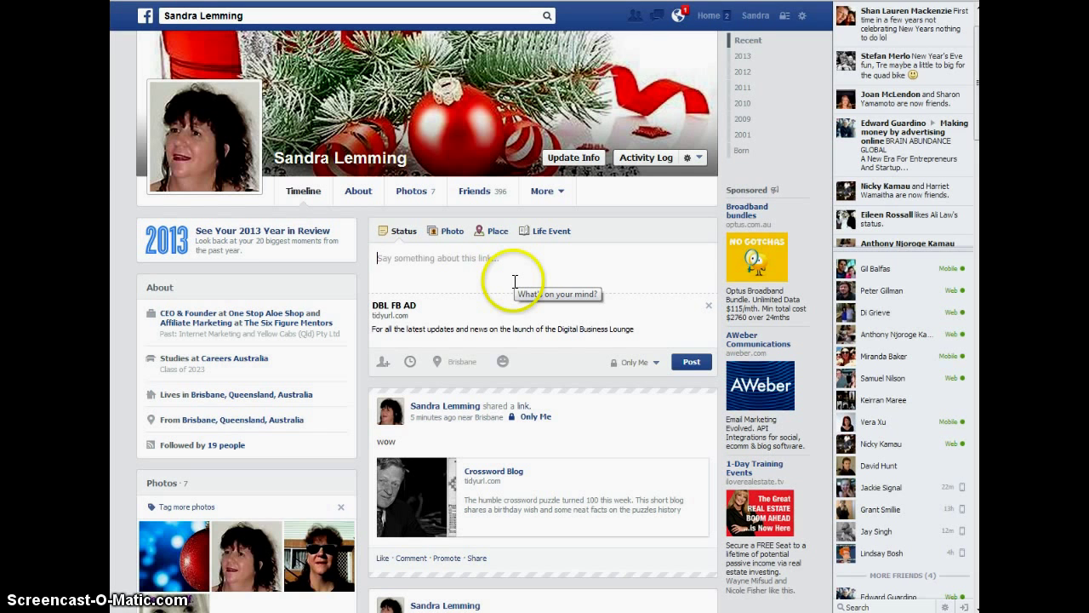
{"action": "left_click", "coordinate": [691, 363]}
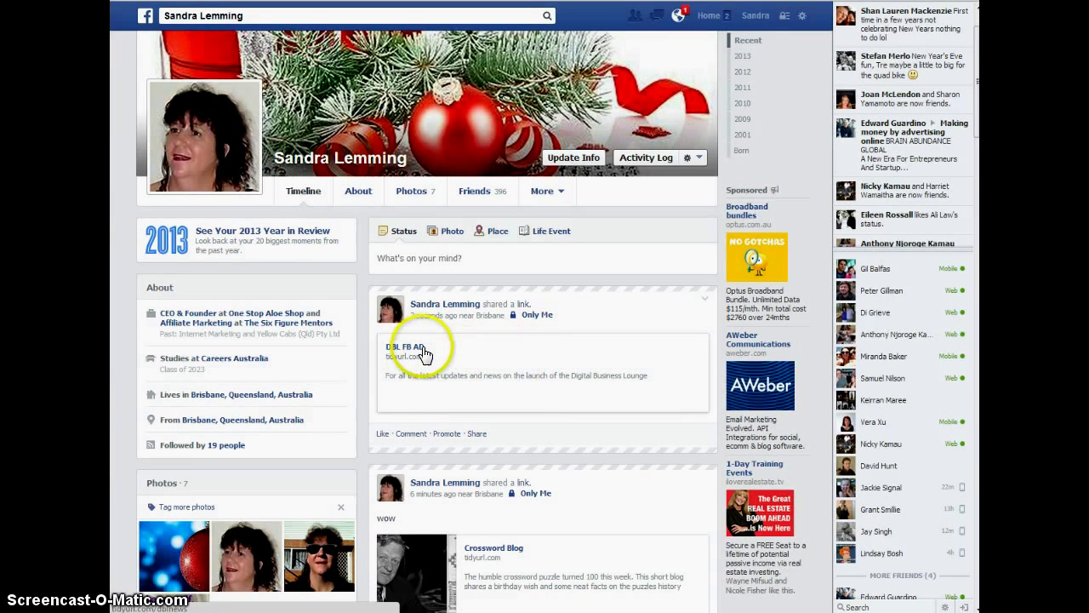
Open the shared link from the new Facebook post and examine the lead capture page and its social bar.
{"action": "left_click", "coordinate": [513, 372]}
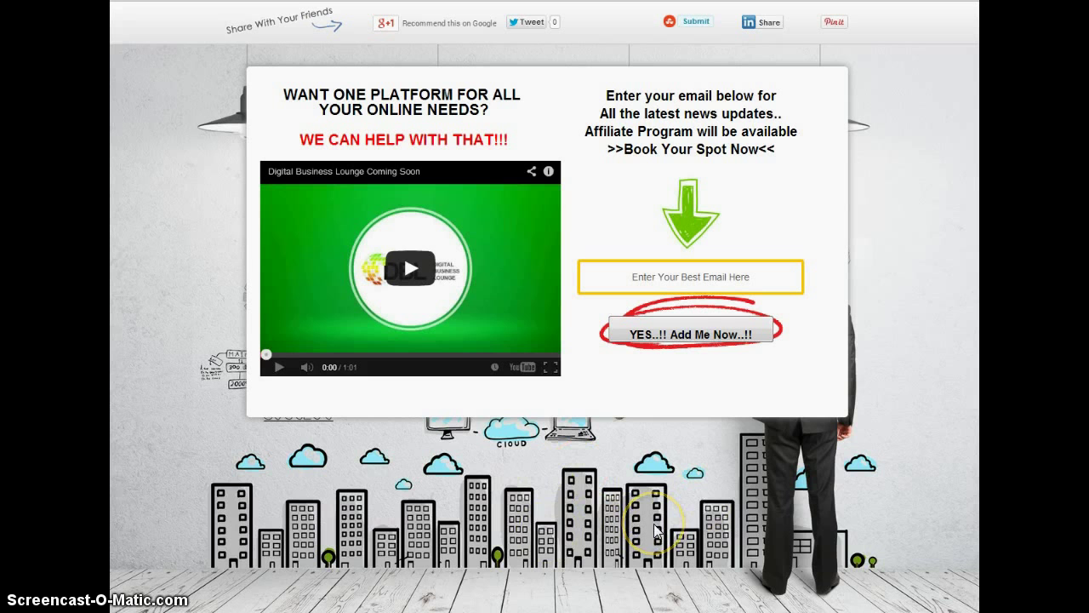
{"action": "left_click", "coordinate": [680, 526]}
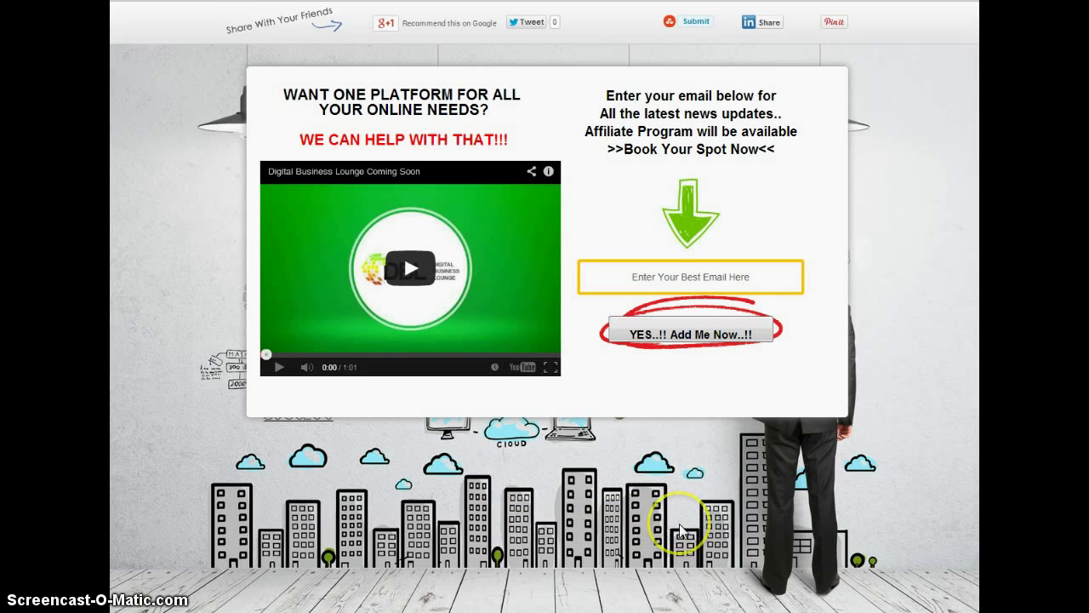
{"action": "left_click", "coordinate": [694, 522]}
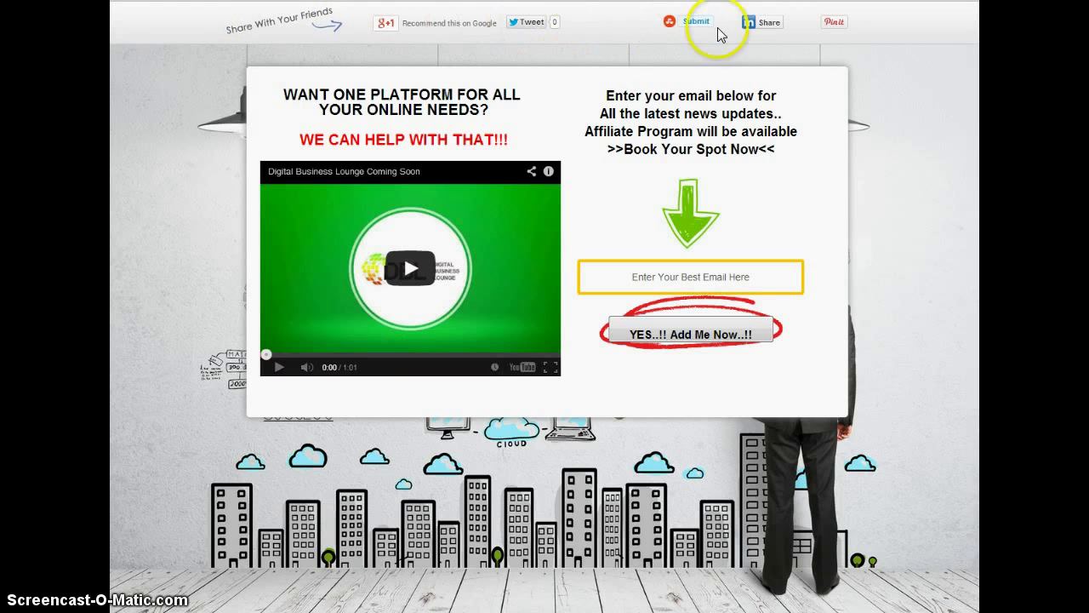
{"action": "left_click", "coordinate": [530, 25]}
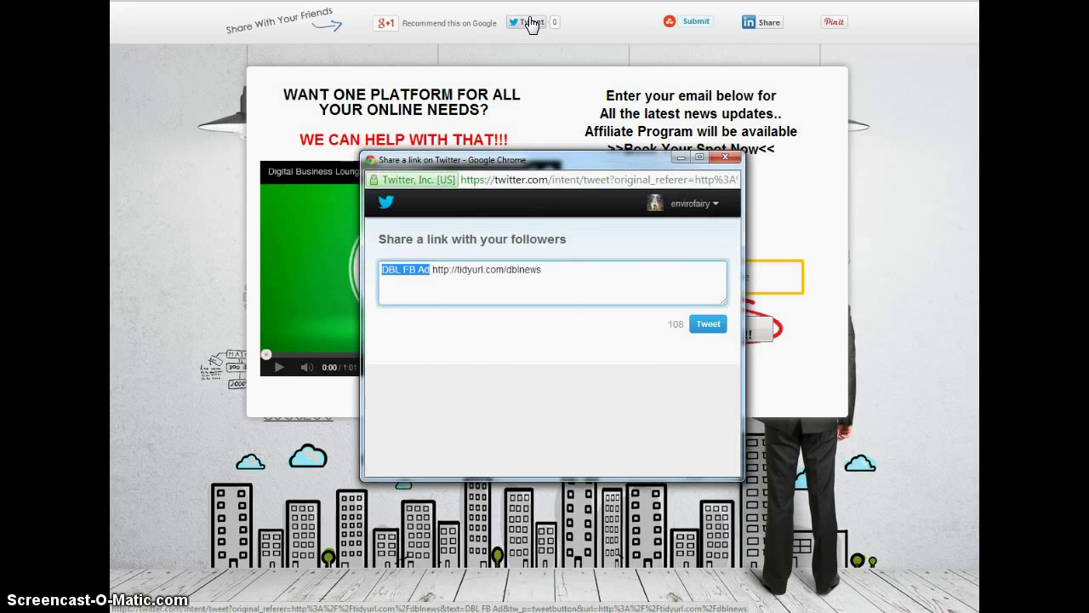
{"action": "left_click", "coordinate": [709, 325]}
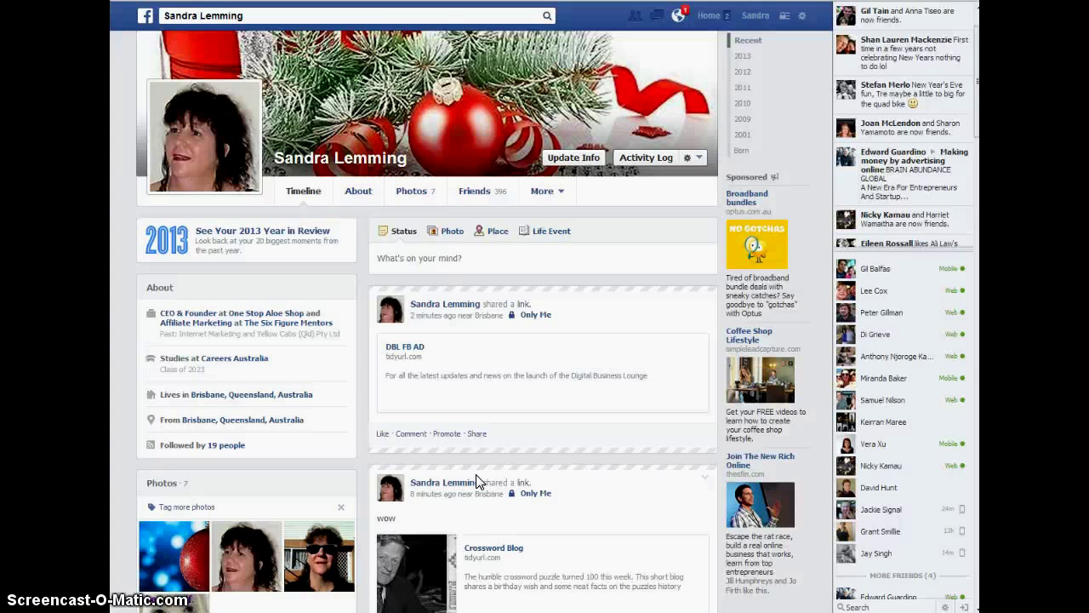
Review the shared-link posts on the Facebook timeline, view the DBL FB AD lead capture page once more, and return to the timeline.
{"action": "scroll", "coordinate": [603, 518], "scroll_direction": "down", "scroll_amount": 2}
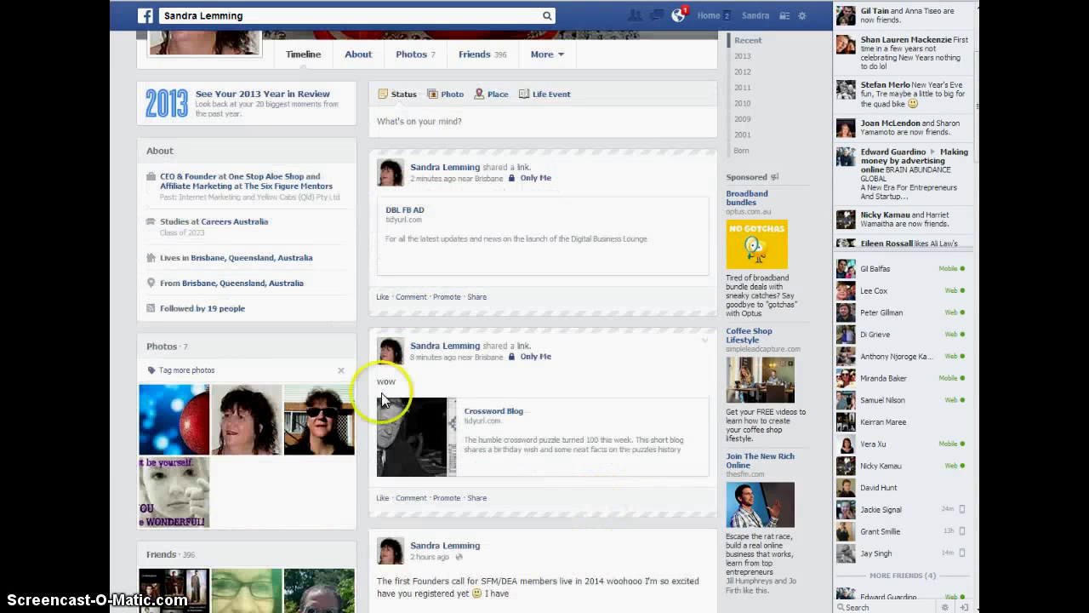
{"action": "left_click", "coordinate": [517, 246]}
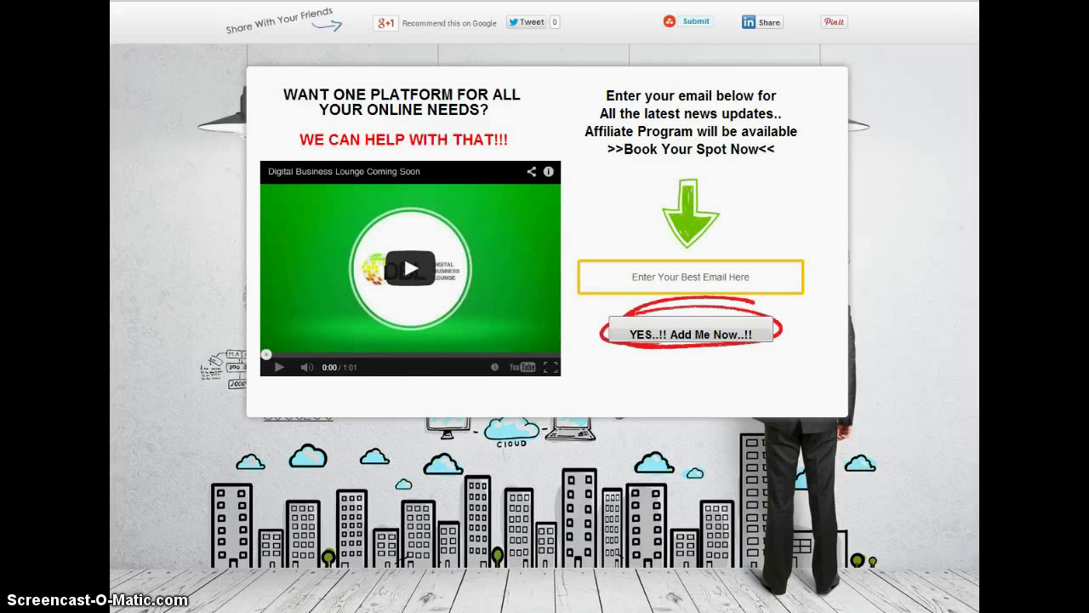
{"action": "key", "text": "ctrl+Tab"}
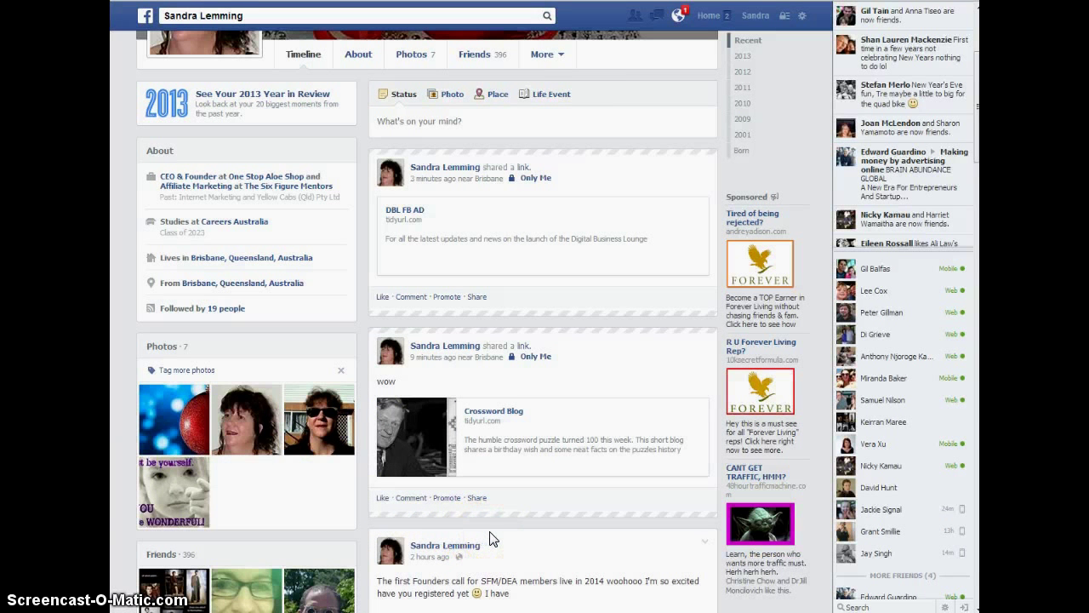
{"action": "left_click", "coordinate": [456, 543]}
{"action": "left_click", "coordinate": [472, 524]}
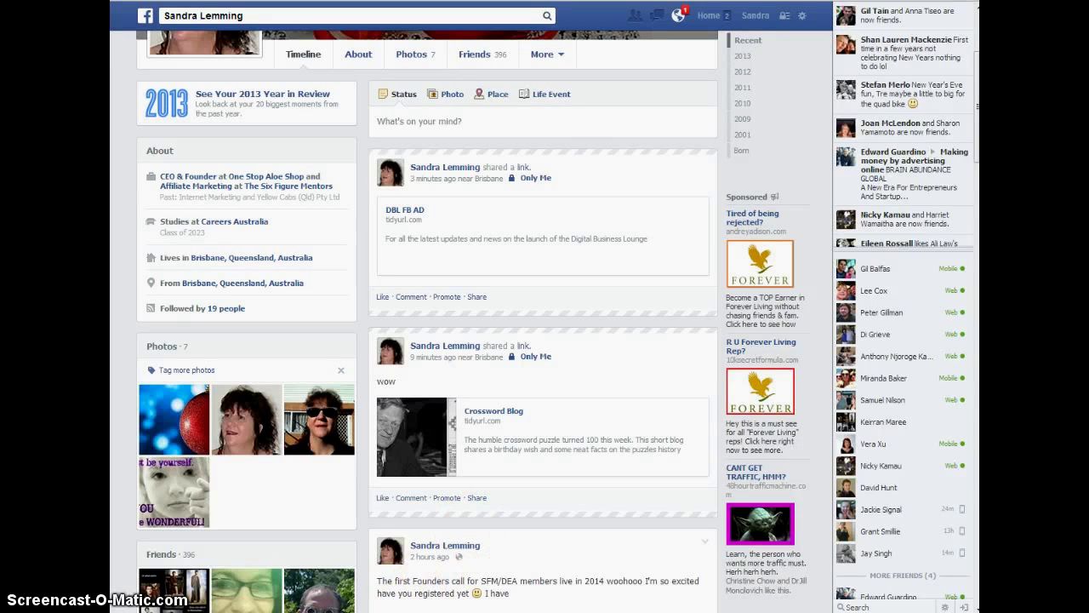